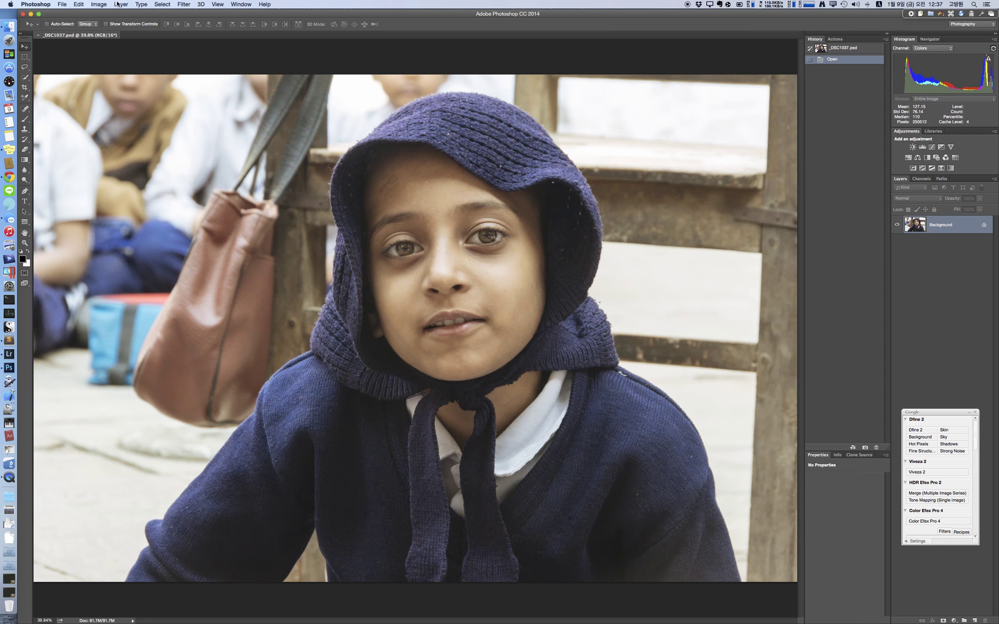
- Duplicate the open image as _DSC1037 copy
click(103, 6)
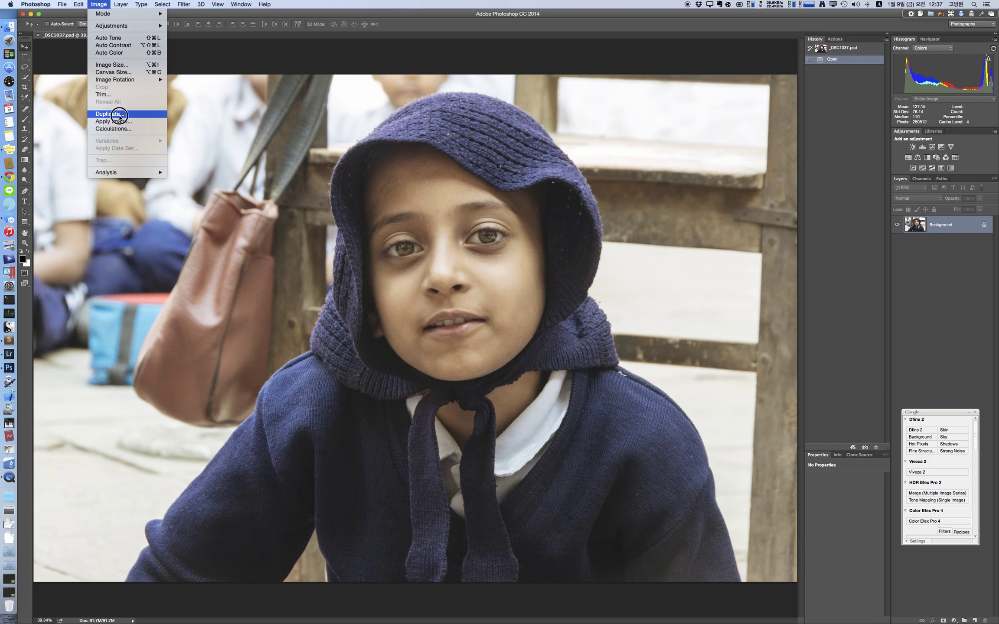
click(215, 115)
click(563, 297)
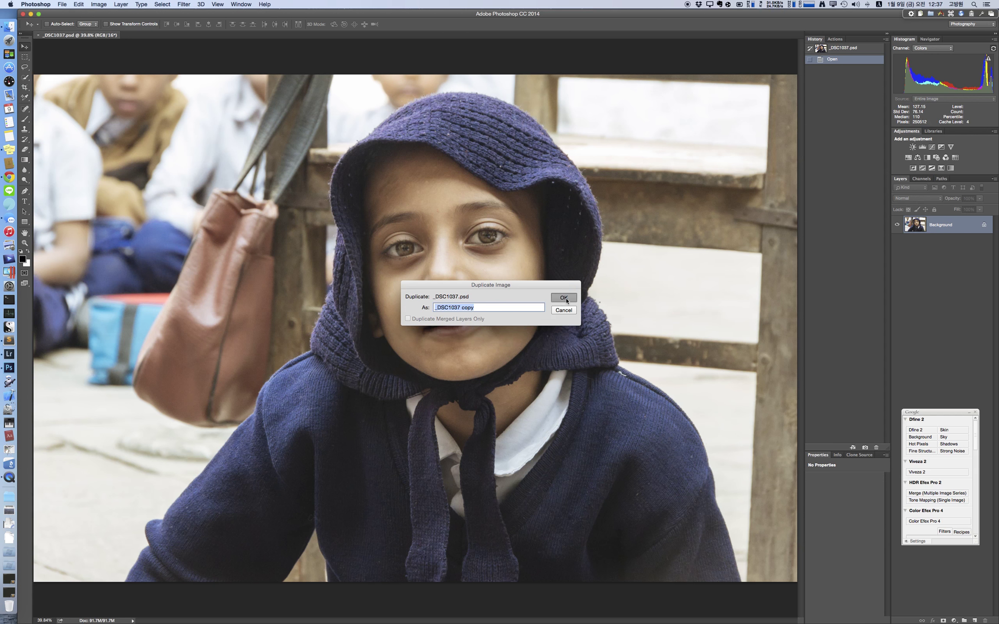
key(super+0)
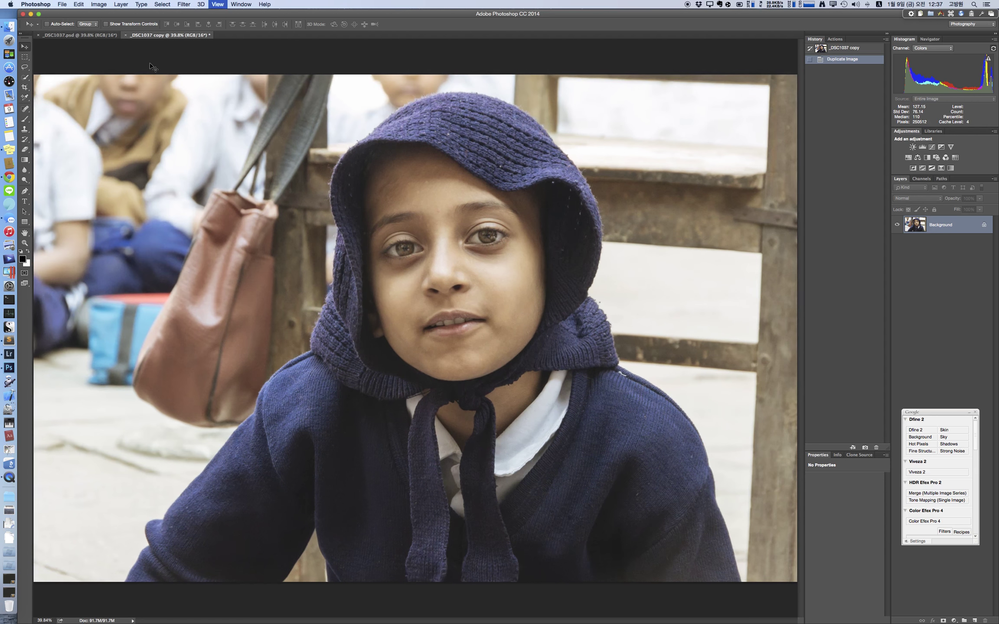
- Add a Levels adjustment layer named White Balance above the copy's Background layer
click(123, 5)
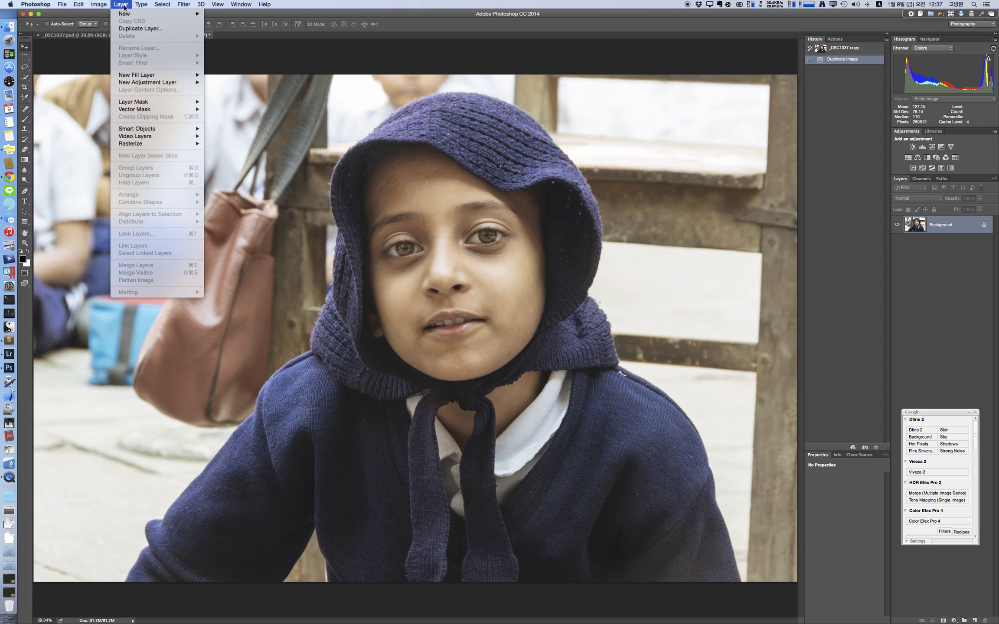
mouse_move(159, 85)
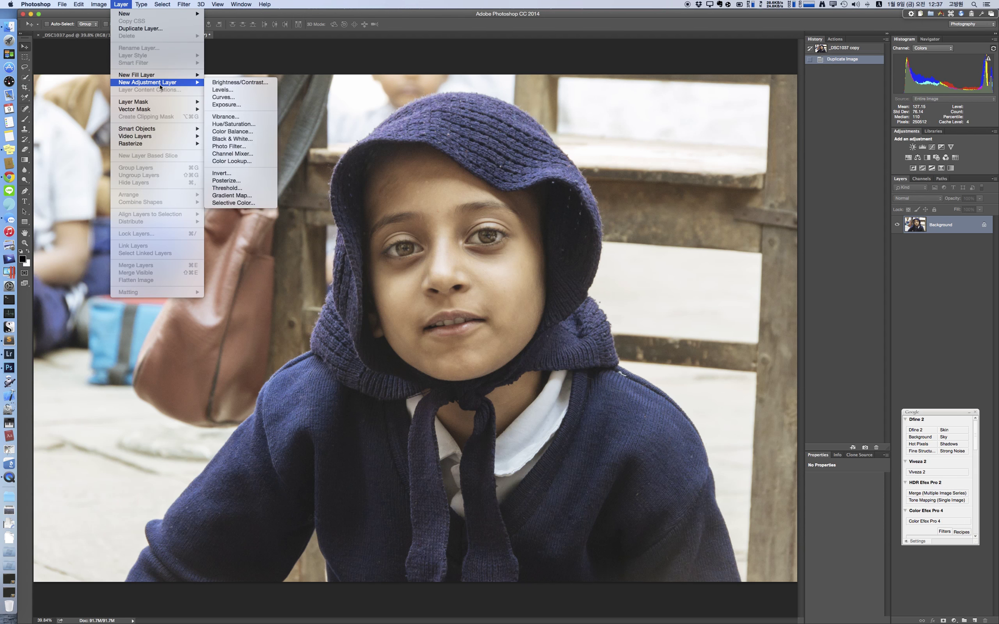
click(246, 92)
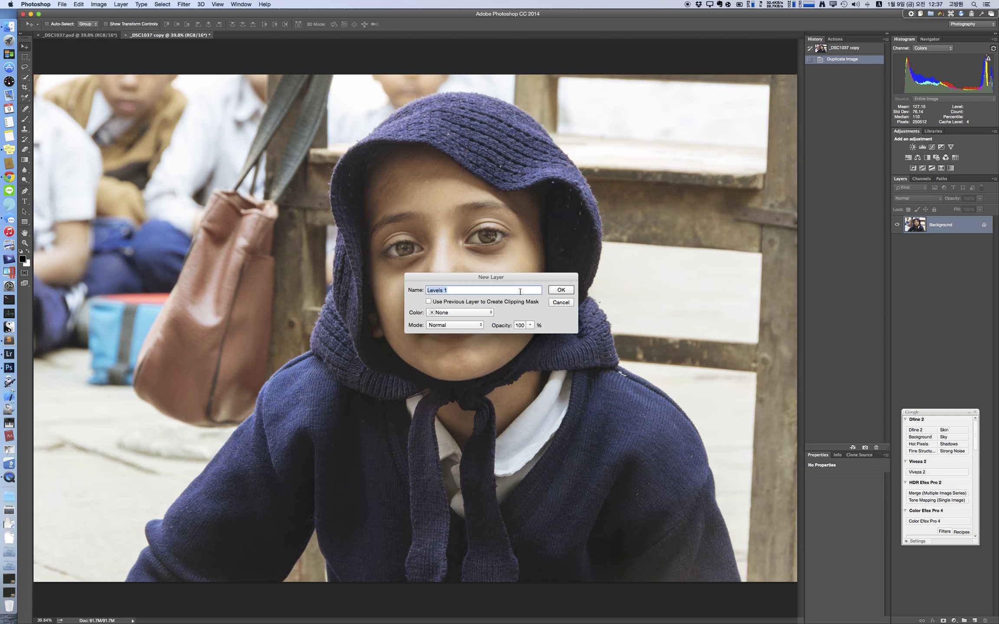
key(Return)
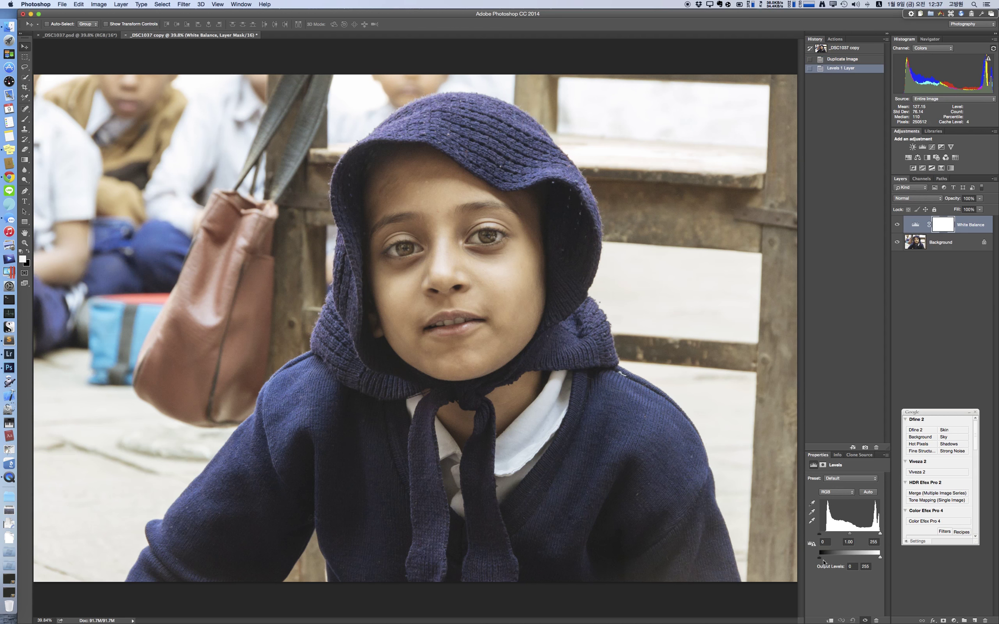
- Raise the shadow input level of the red channel and set the green channel's shadow input level to 21
mouse_move(822, 536)
mouse_down()
mouse_move(808, 537)
mouse_move(824, 537)
mouse_up()
click(837, 492)
click(832, 499)
click(841, 493)
click(830, 492)
double_click(824, 542)
text(0)
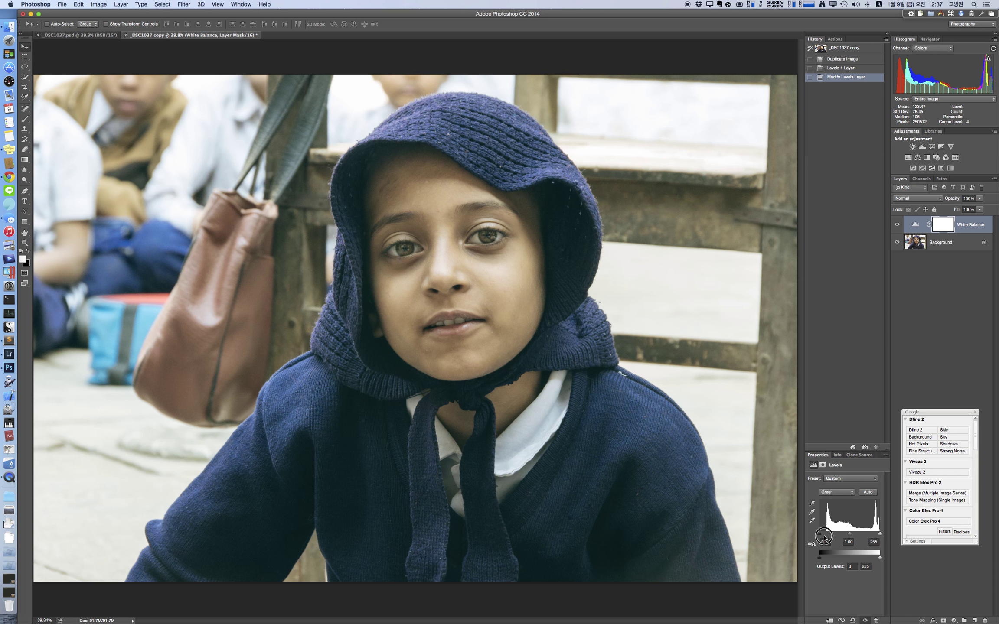
text(21)
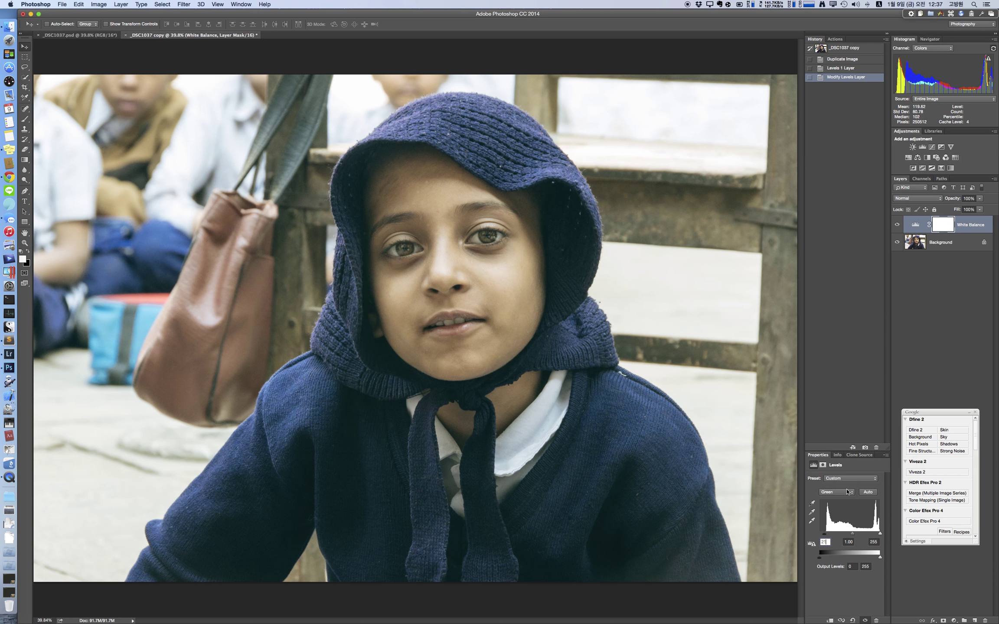
- Set the shadow input level of the Levels adjustment's blue channel to 21
click(843, 493)
click(843, 497)
text(2)
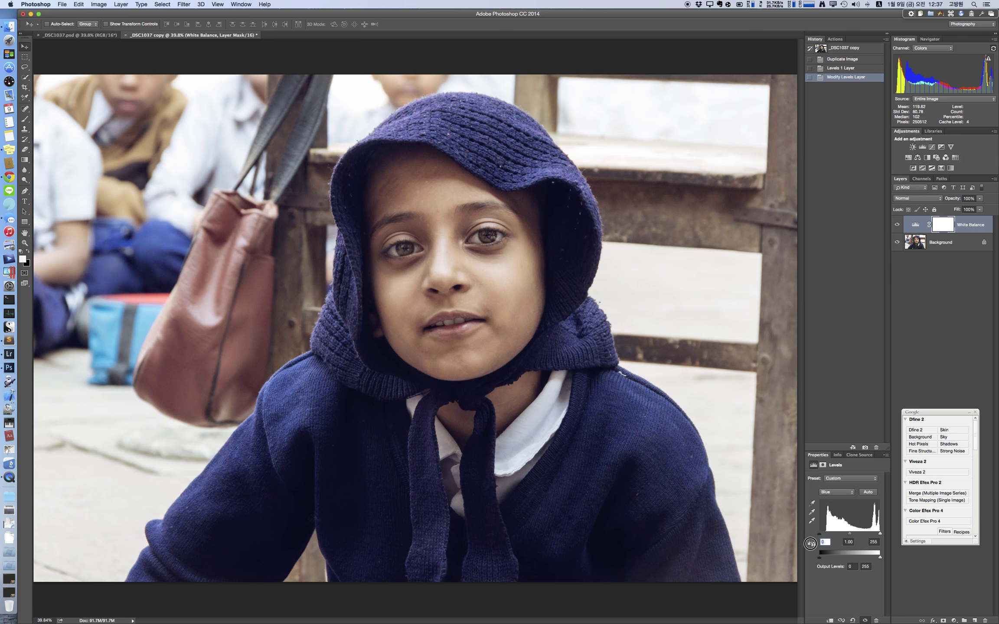
text(1)
- Return to the original _DSC1037.psd and create a new layer named 50% Gray
click(99, 38)
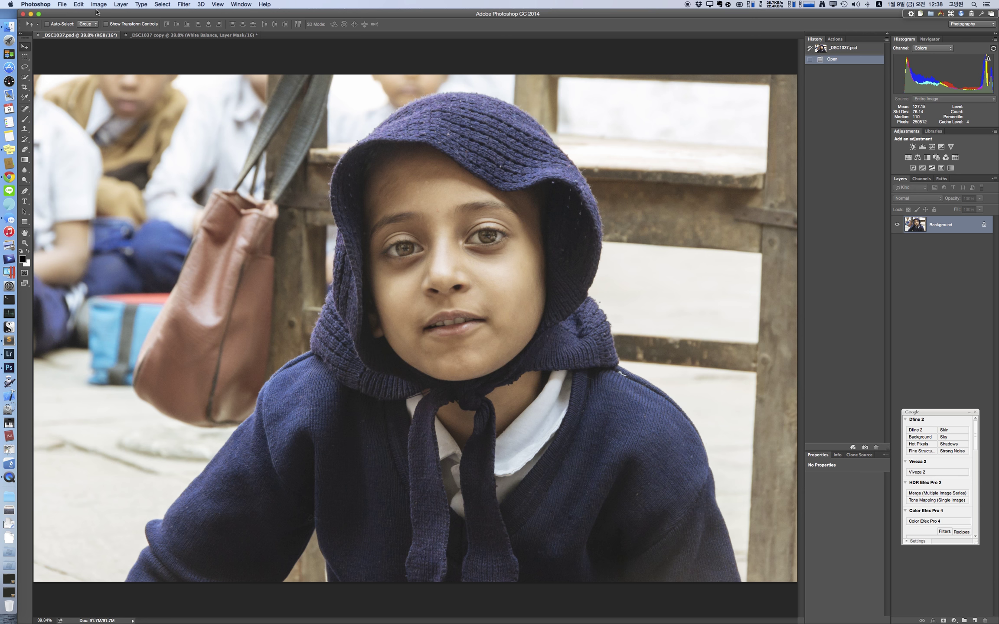
click(119, 5)
mouse_move(122, 16)
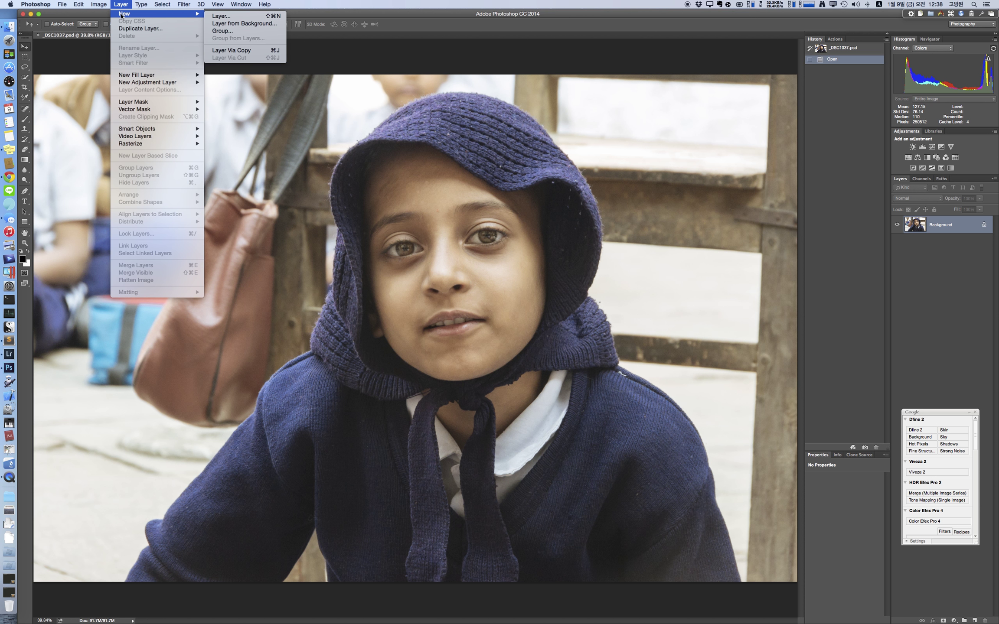
click(265, 17)
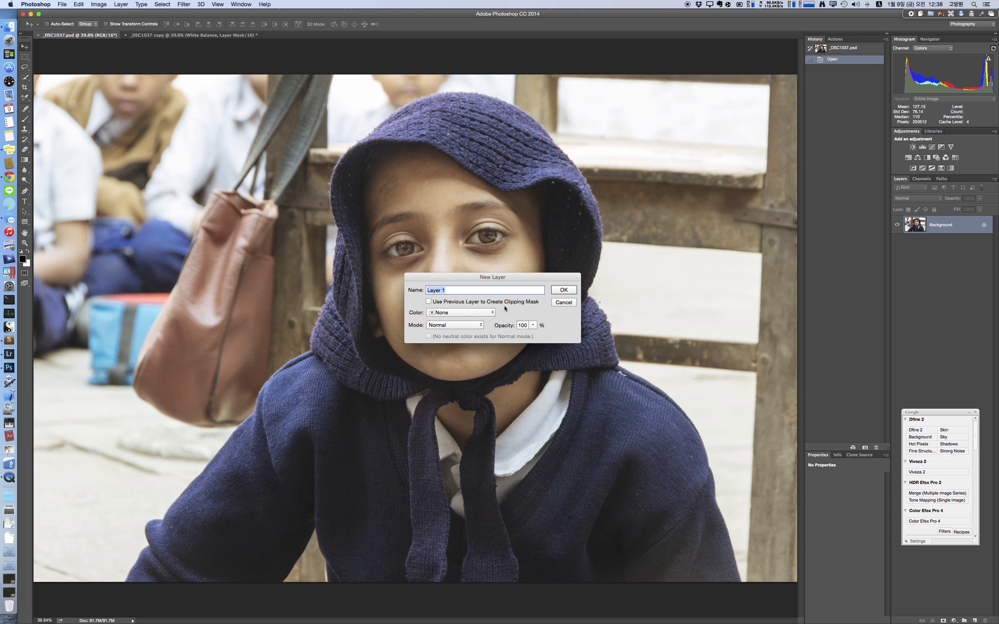
text(50% Gray)
key(Return)
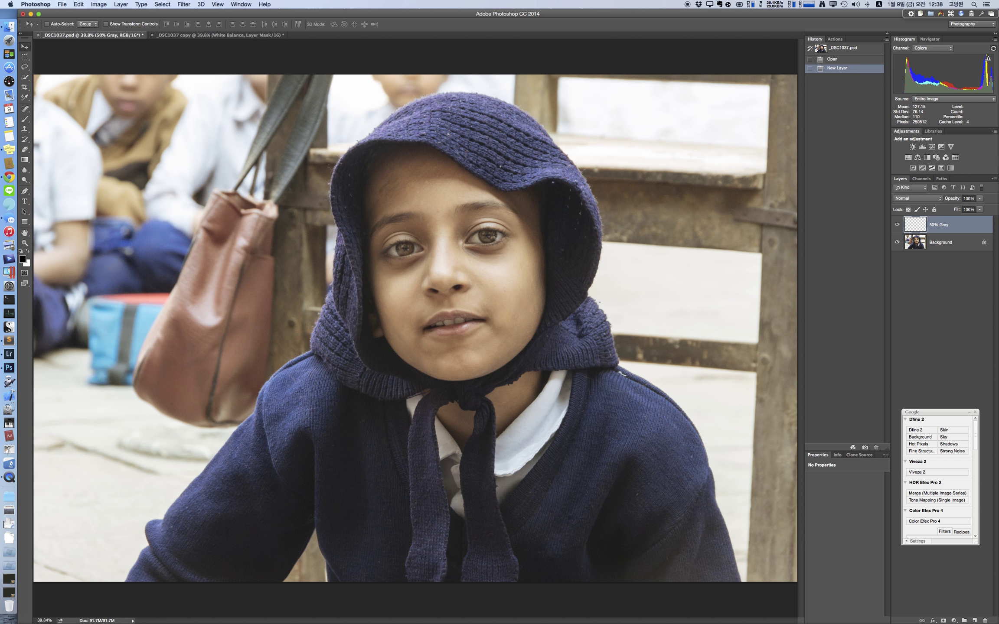
click(897, 224)
click(897, 224)
- Fill the empty 50% Gray layer with 50% Gray at Normal mode and 100% opacity
click(79, 4)
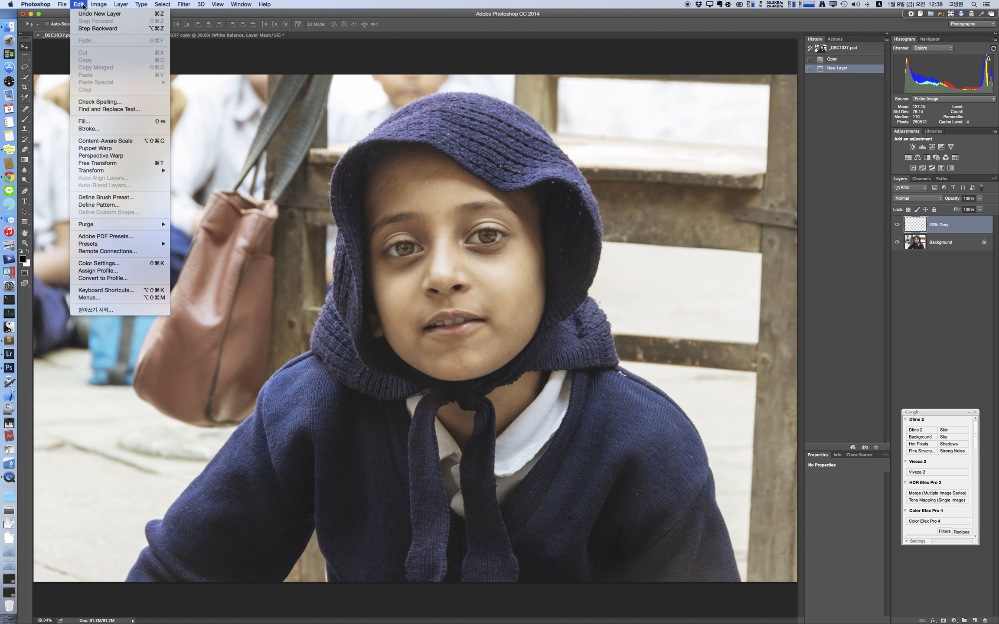
click(103, 121)
click(484, 274)
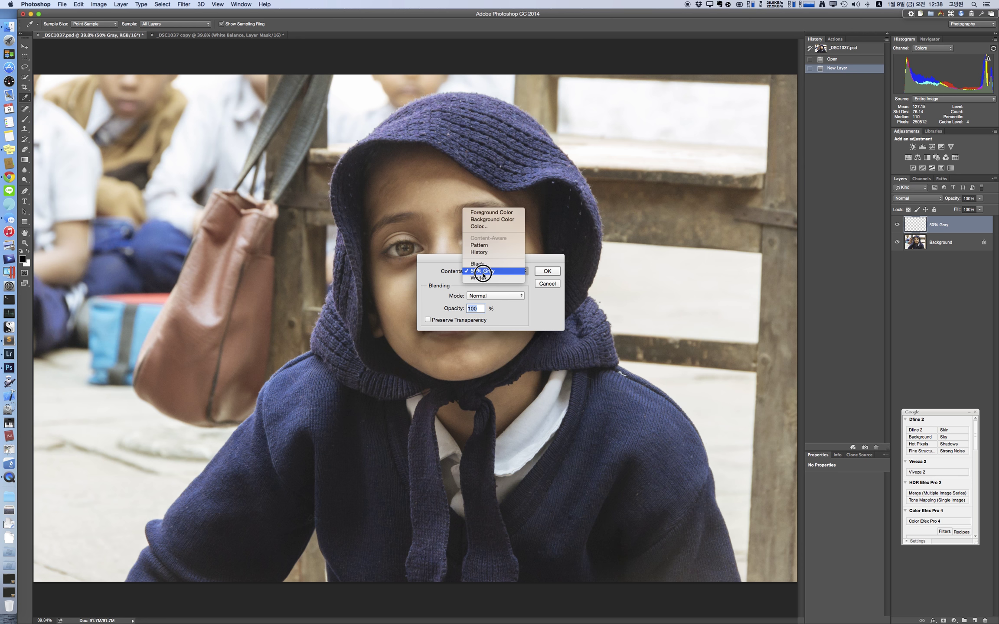
click(483, 270)
click(547, 271)
key(v)
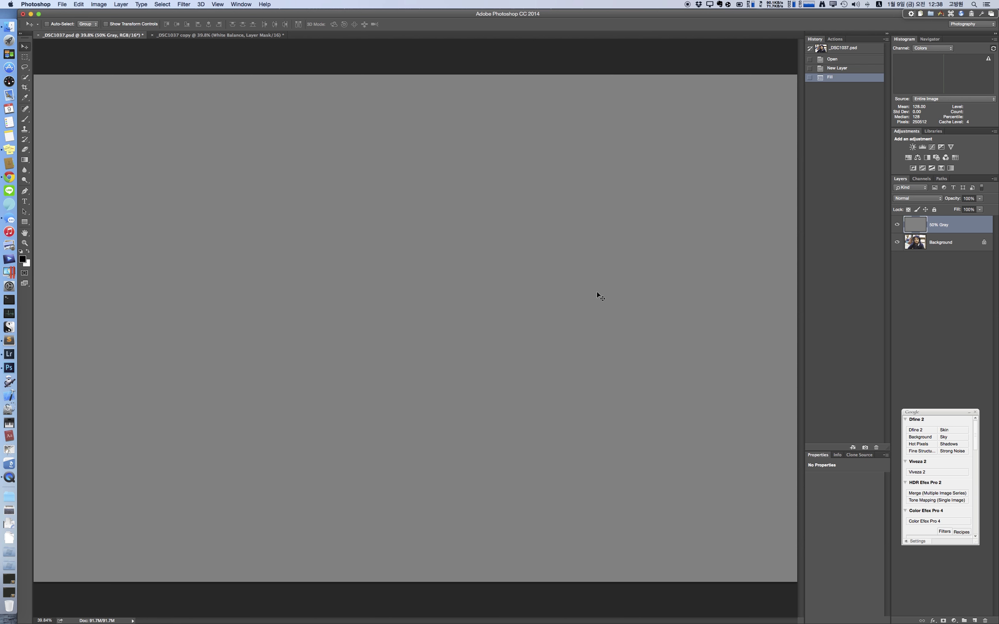
- Change the 50% Gray layer's blending mode to Difference
click(905, 199)
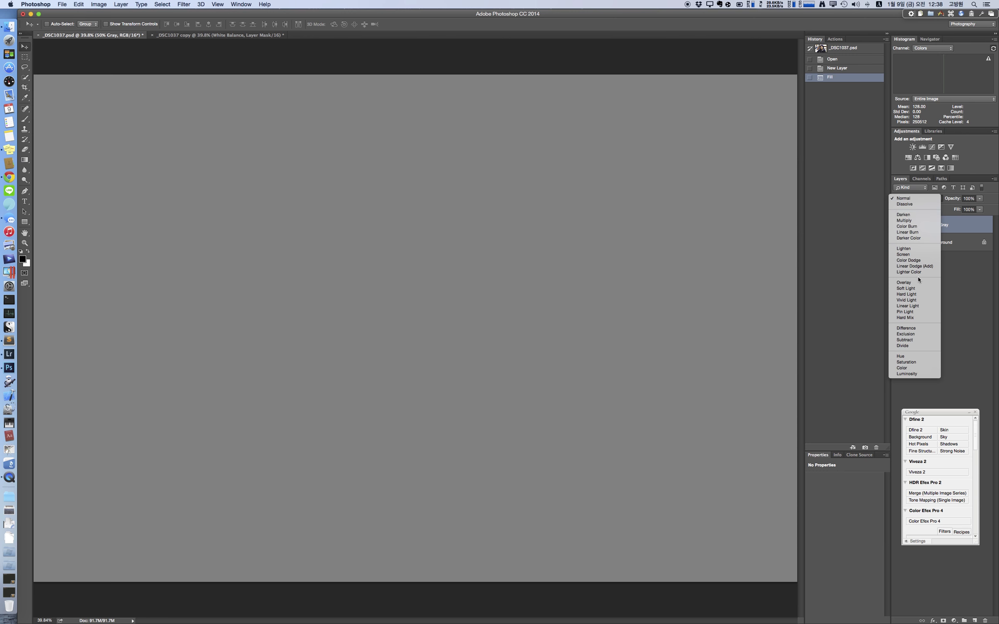
click(917, 330)
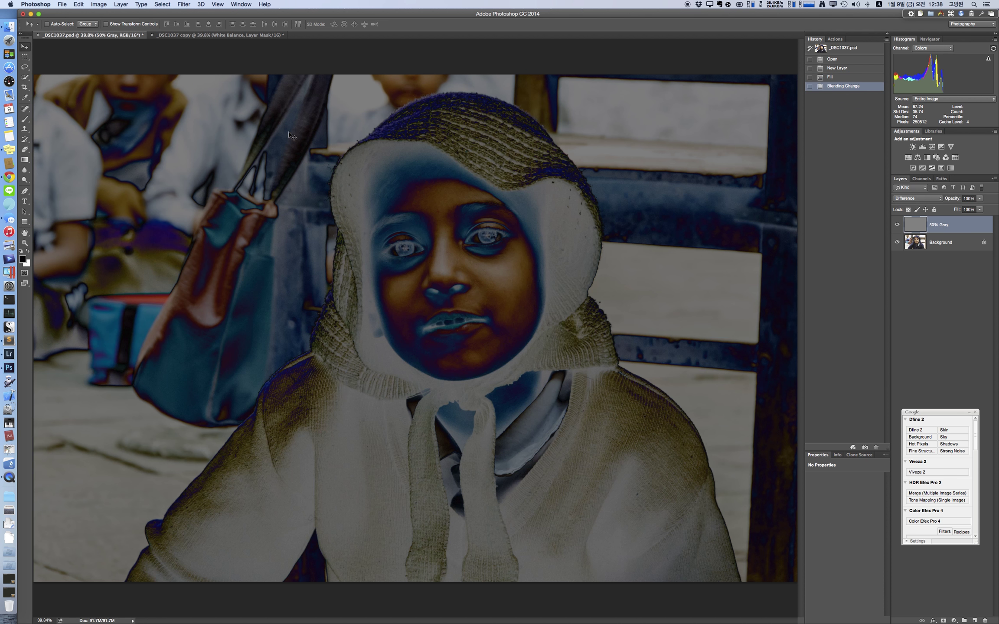
mouse_move(945, 91)
- Switch to the Color Sampler Tool and display the color information readout
click(25, 98)
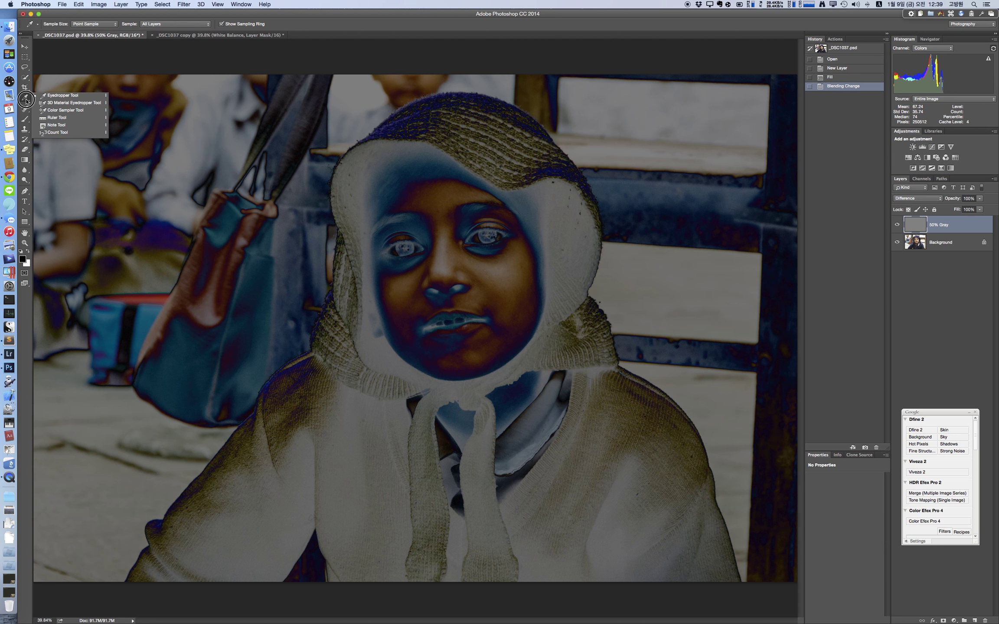
click(70, 112)
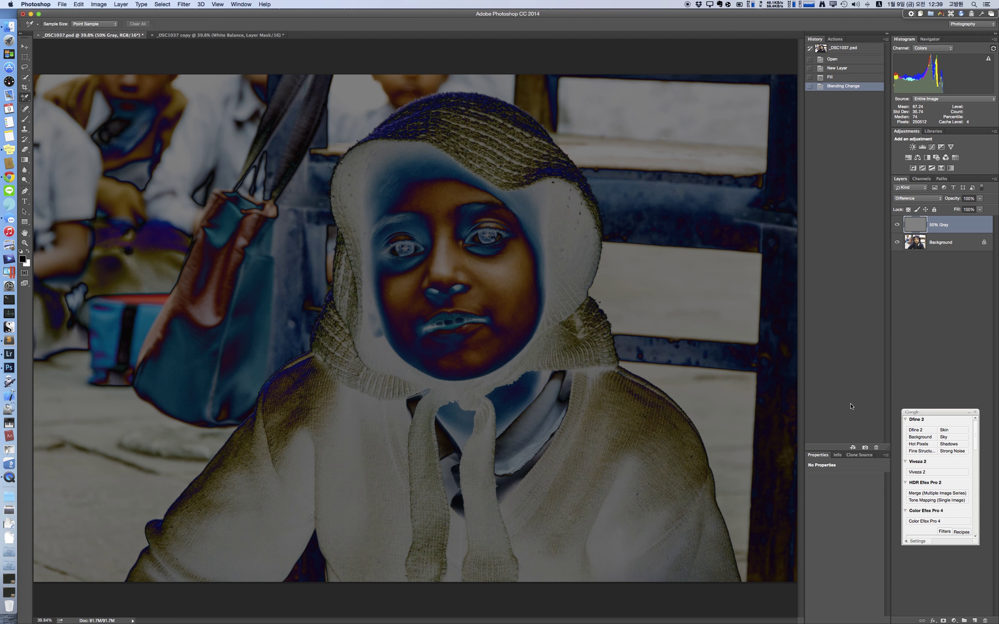
click(840, 456)
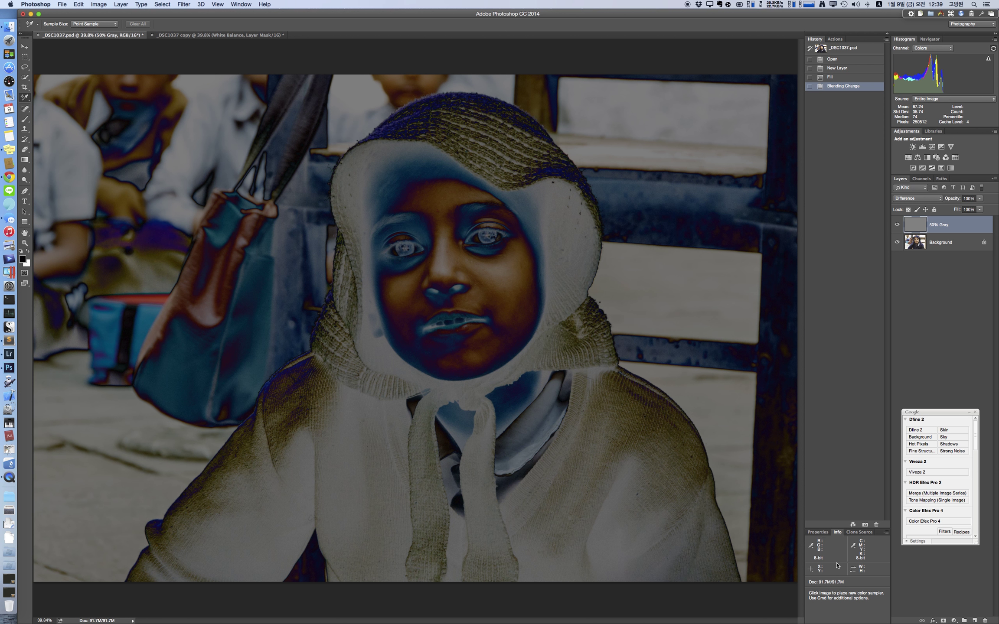
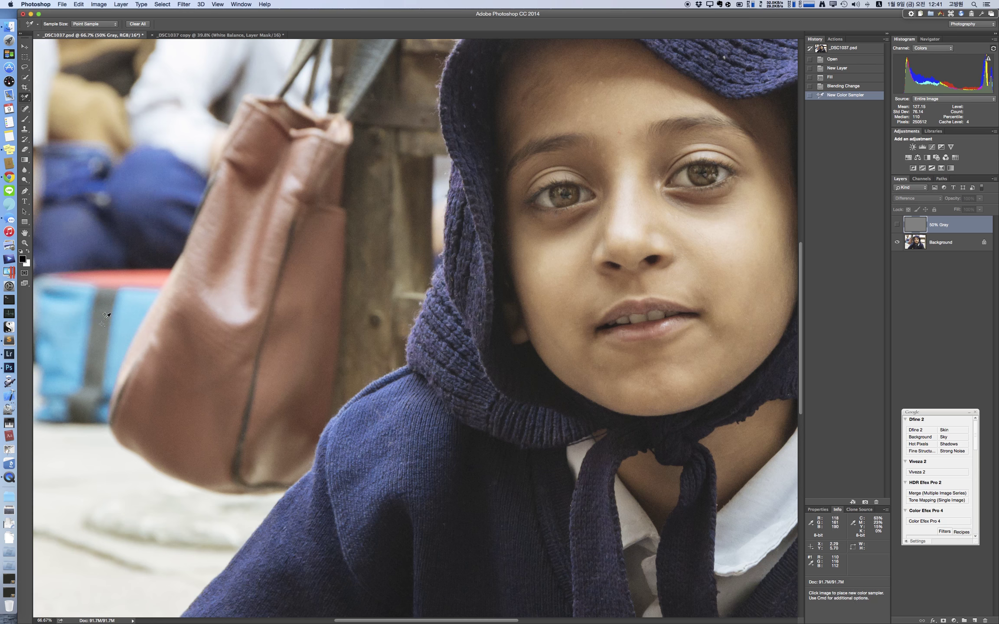
key(v)
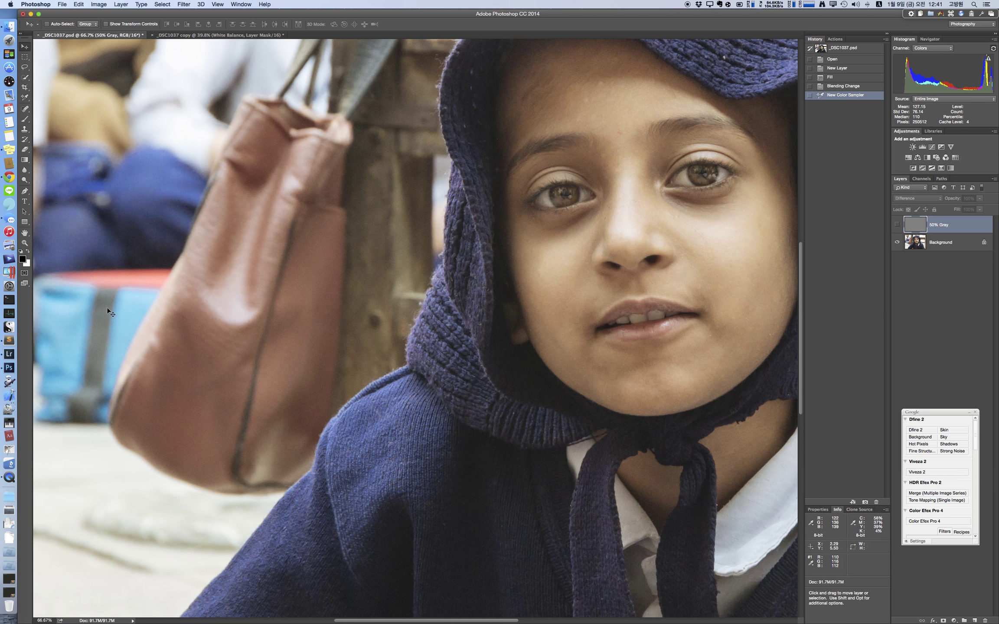
click(25, 97)
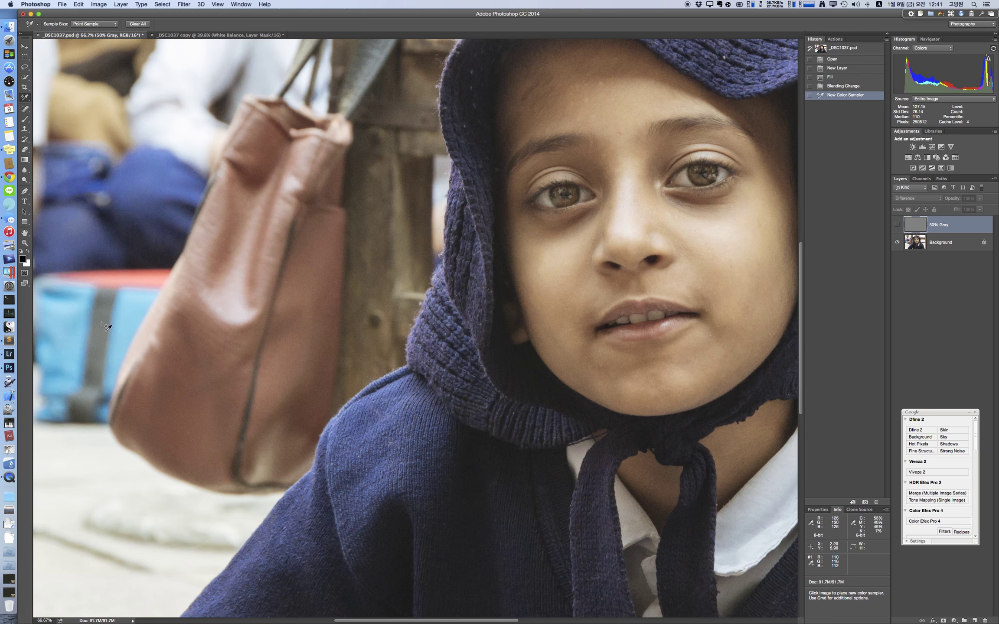
- Add a Levels adjustment layer named White Balance directly above the original's Background layer
click(946, 247)
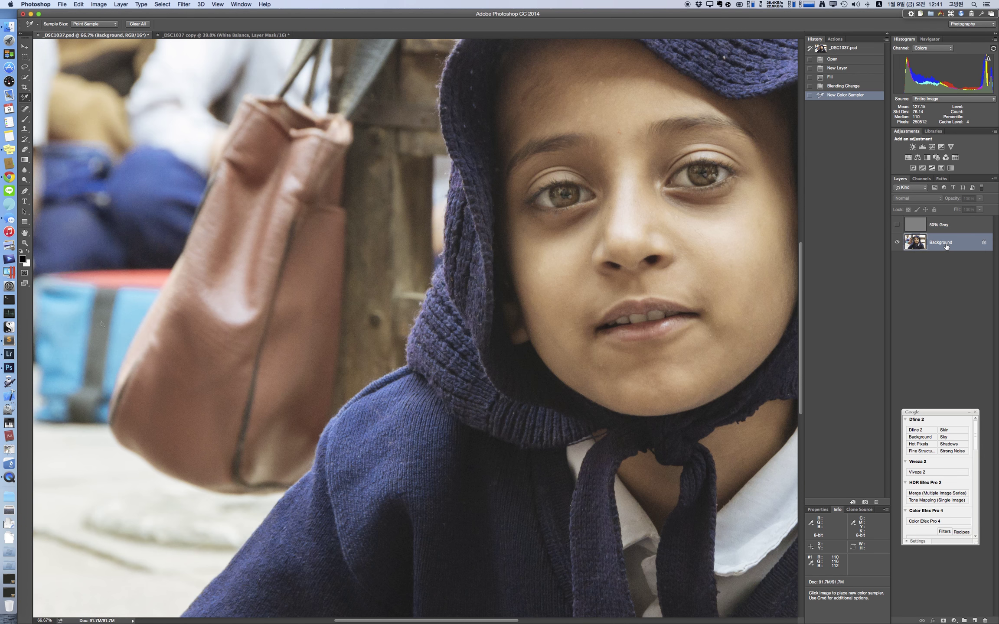
click(120, 4)
mouse_move(152, 82)
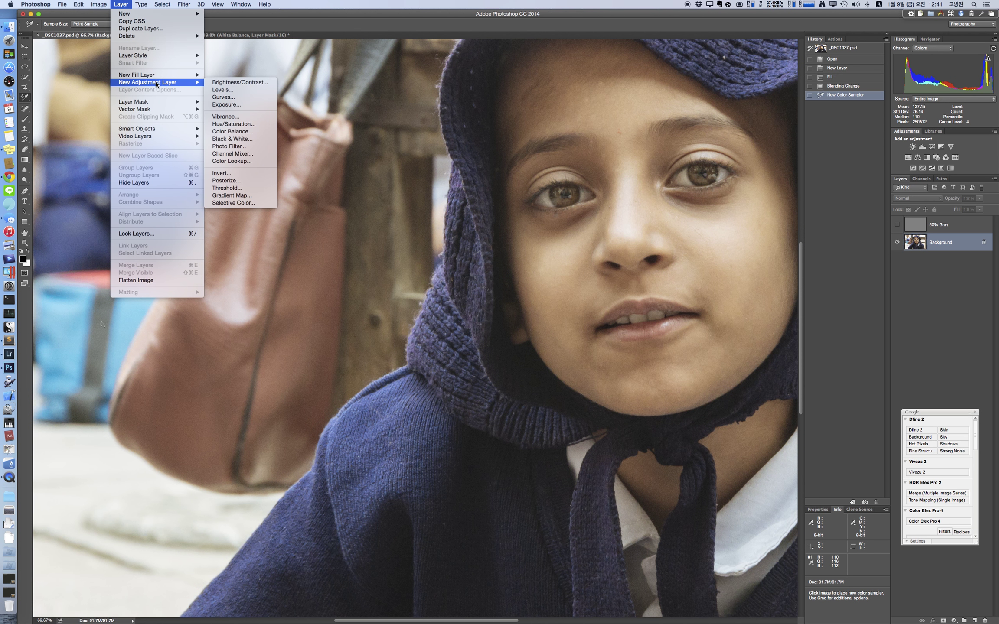
click(228, 89)
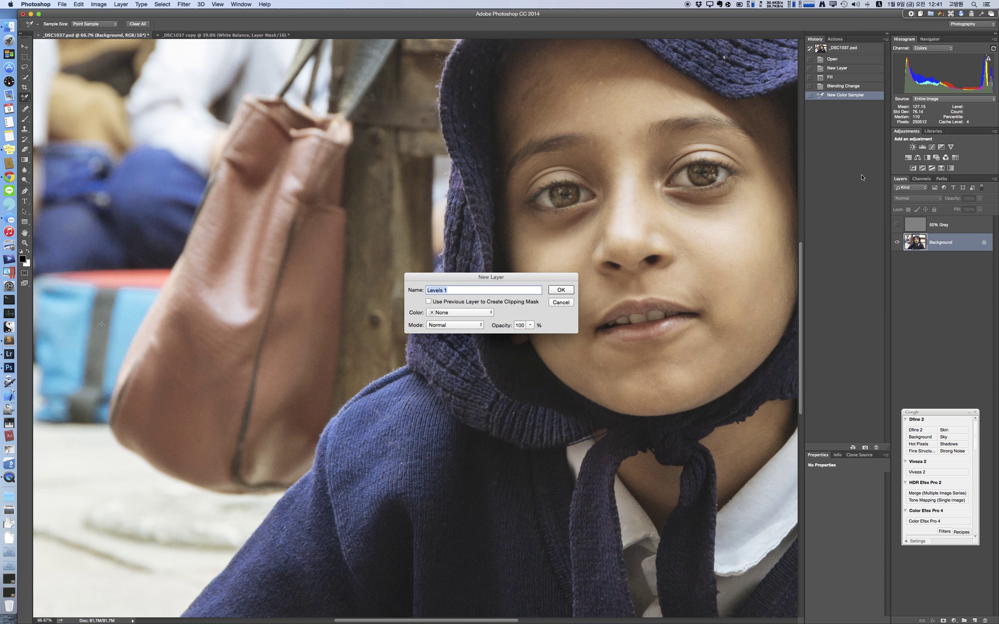
text(White Balance)
key(Return)
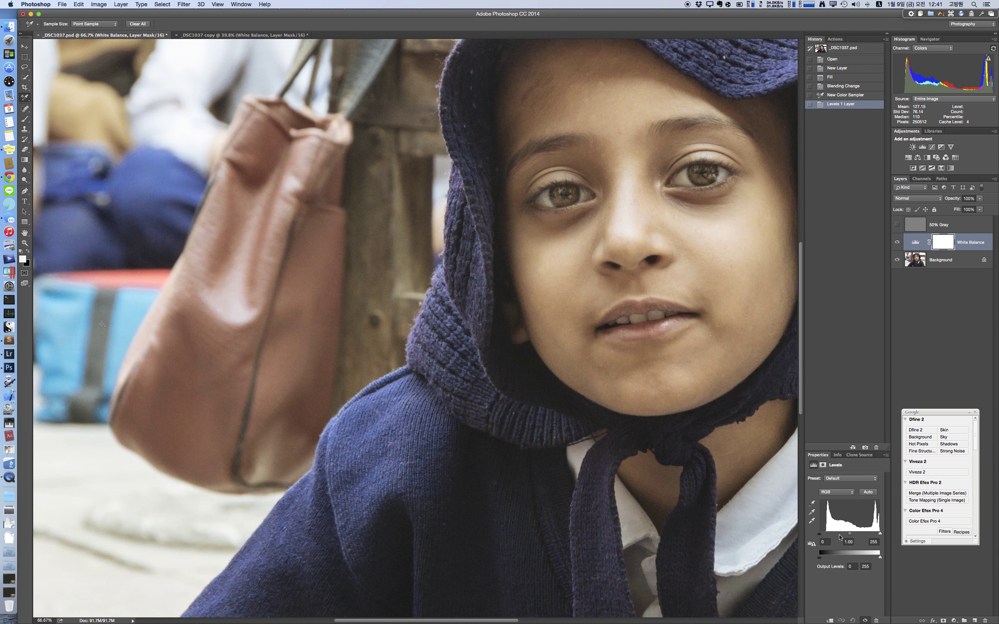
- Examine the gray strap on the blue bag at 1200% zoom with the Levels gray-point eyedropper and the color readout
click(812, 512)
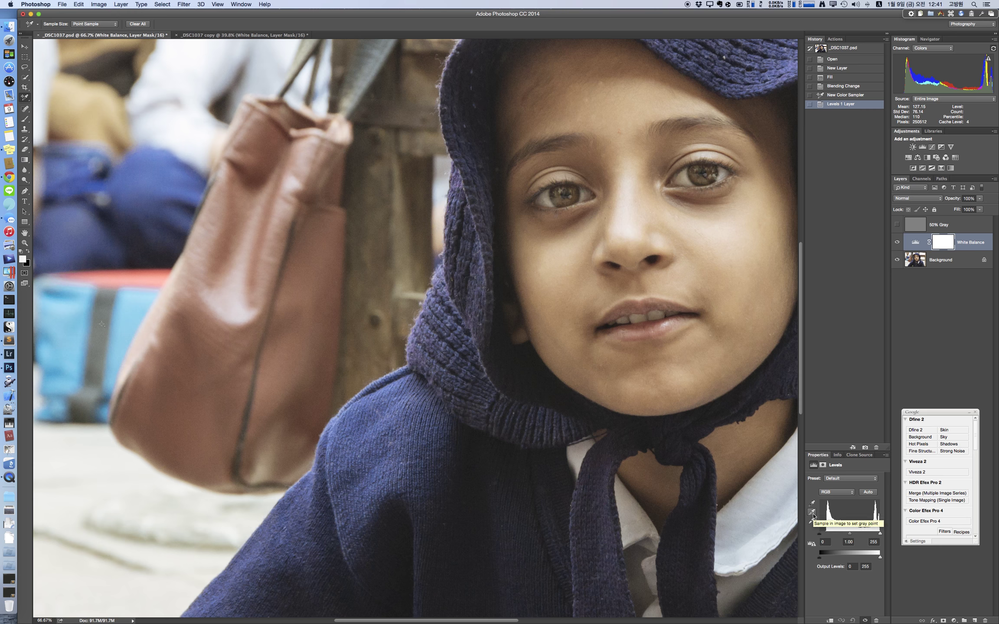
click(812, 514)
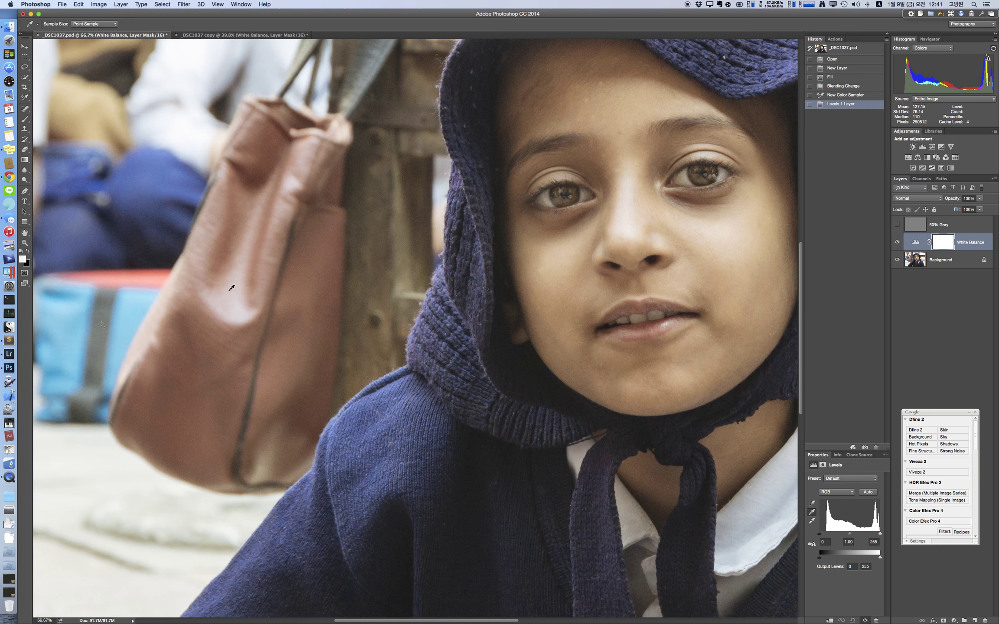
scroll(100, 321, left, 5)
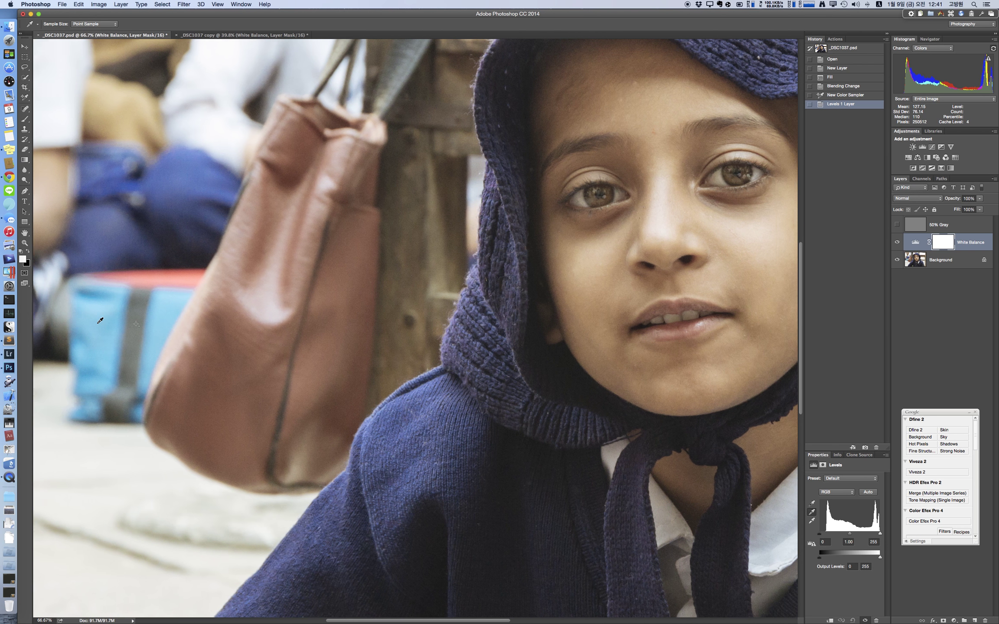
scroll(100, 321, left, 5)
scroll(97, 322, up, 2)
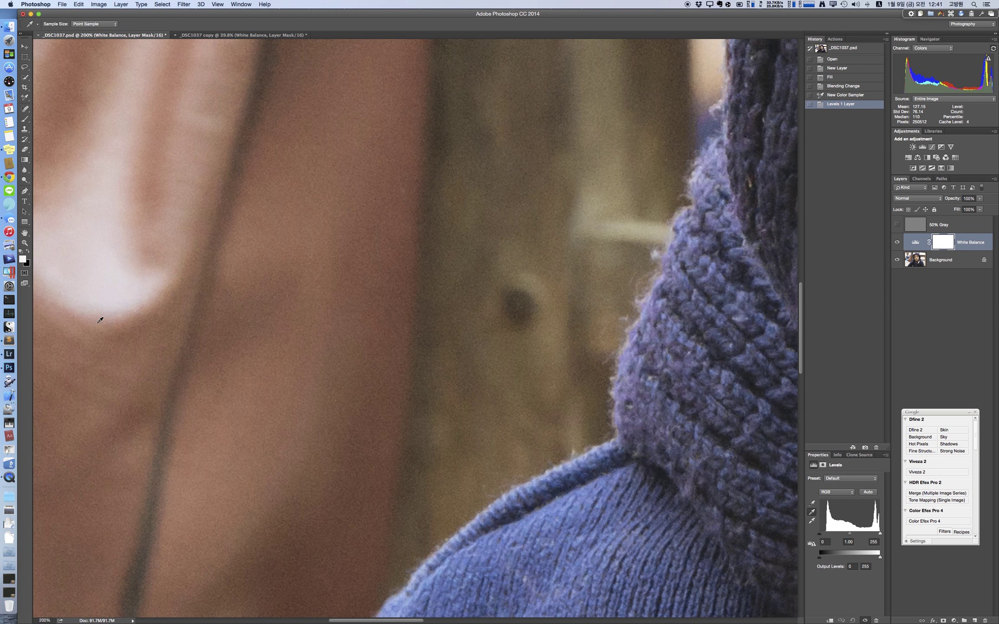
scroll(99, 320, left, 5)
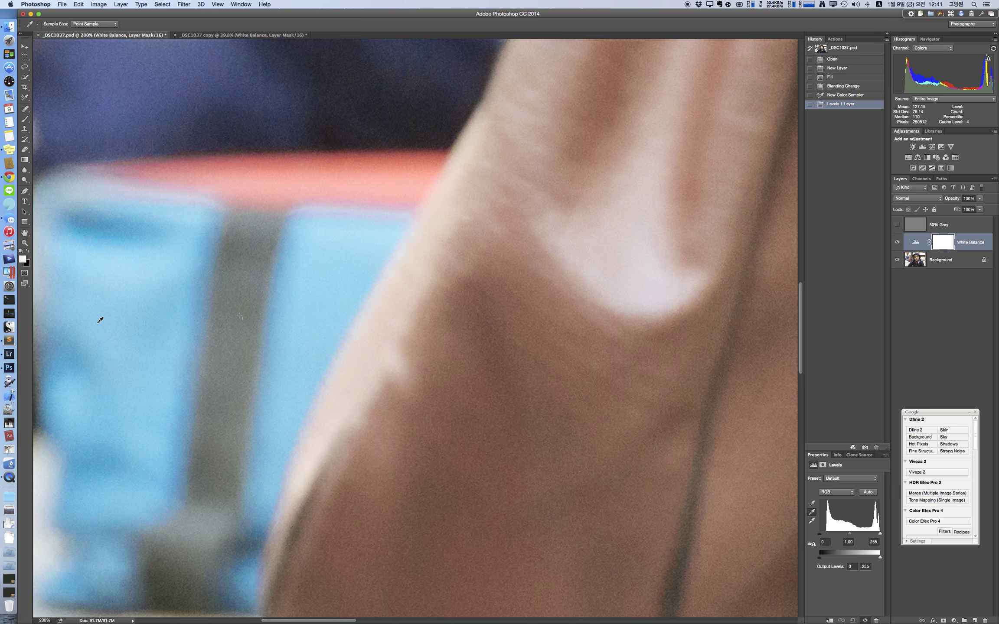
key(super+equal)
key(super+equal)
key(super+equal)
scroll(97, 322, left, 7)
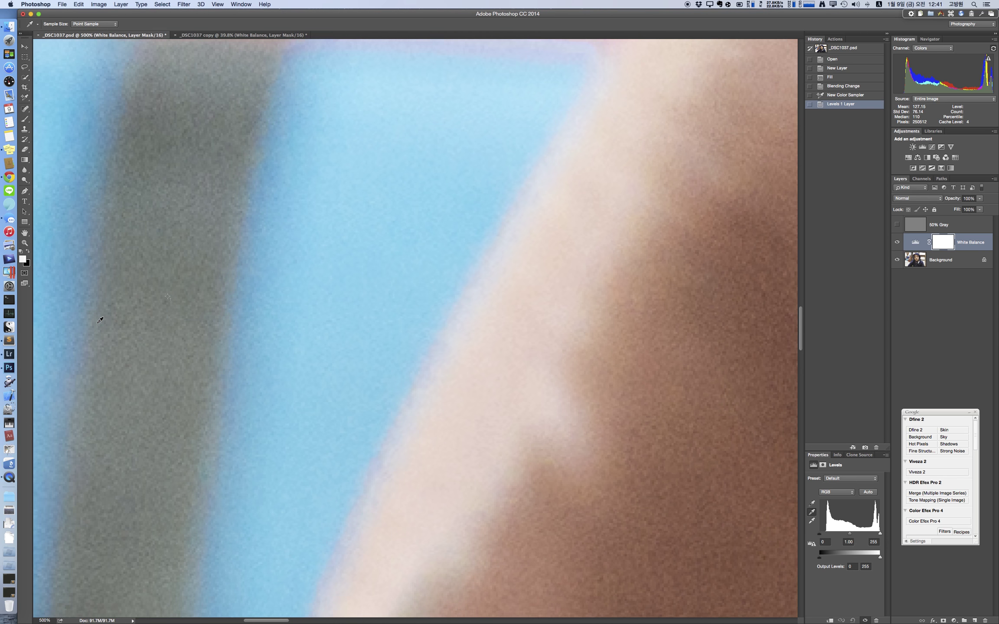
key(super+equal)
key(super+equal)
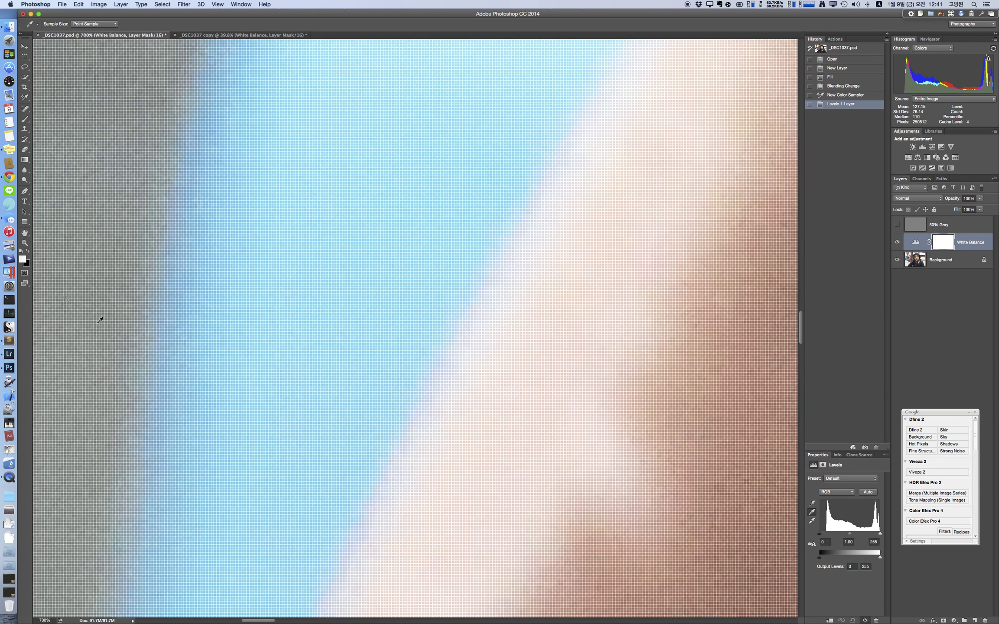
scroll(99, 321, left, 2)
key(super+equal)
key(super+equal)
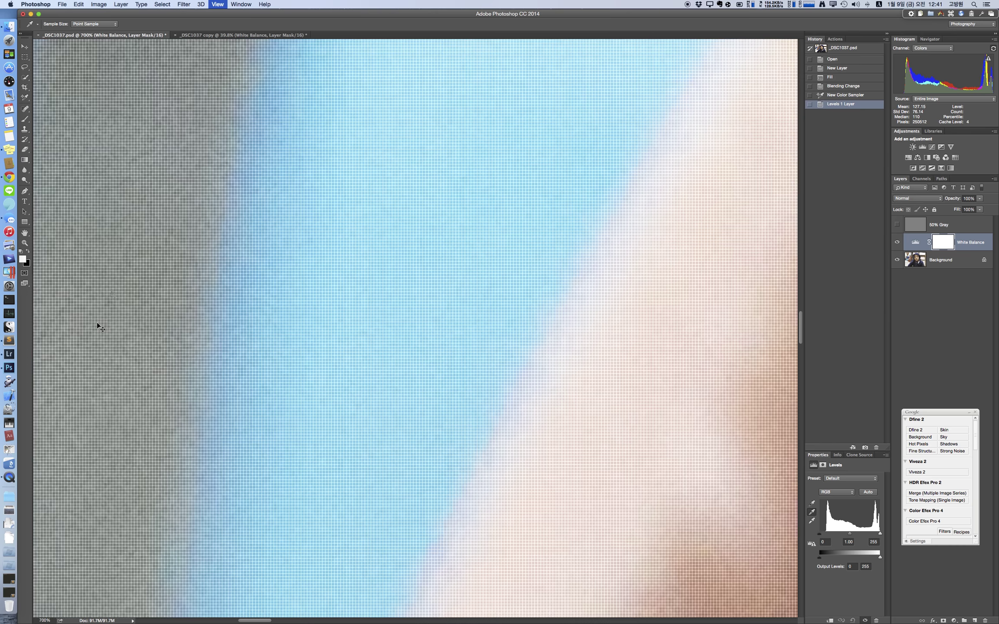
scroll(100, 320, left, 2)
scroll(100, 320, left, 2)
scroll(100, 321, left, 2)
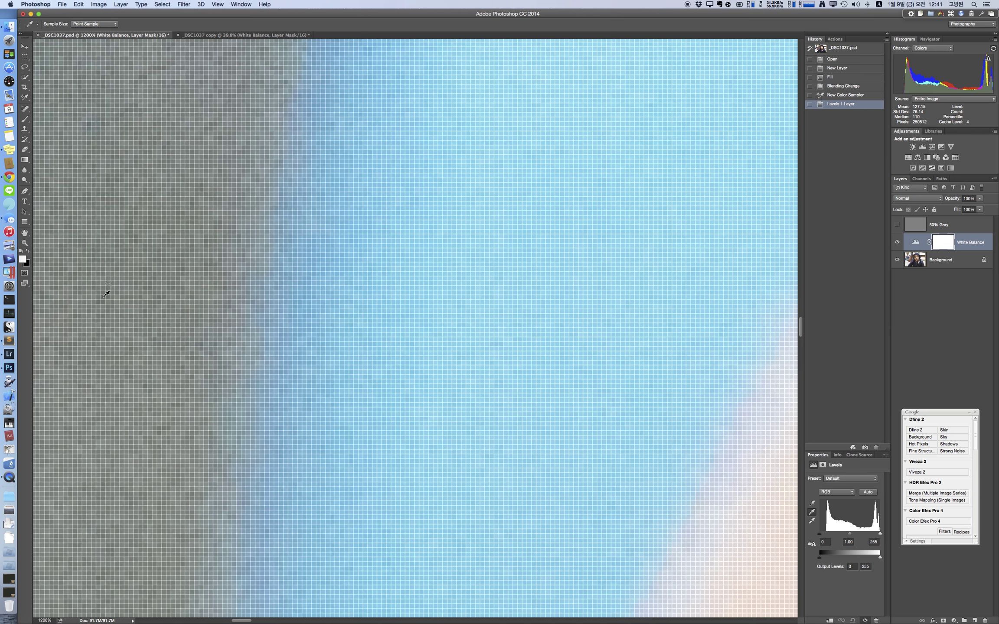
click(837, 454)
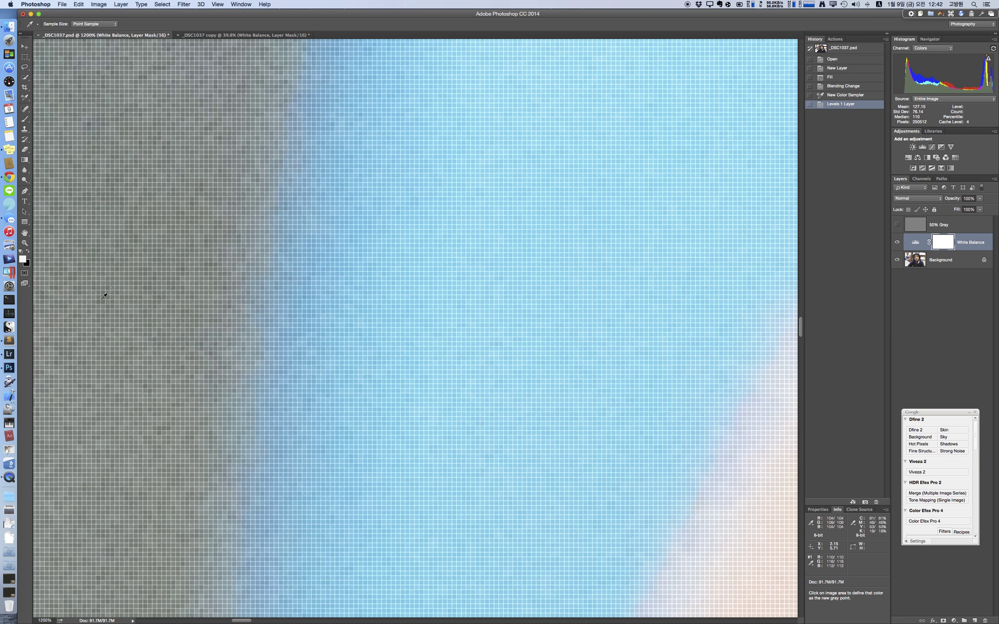
- Show the 50% Gray layer and place a second color sampler on a near-black spot of the bag's strap
click(897, 224)
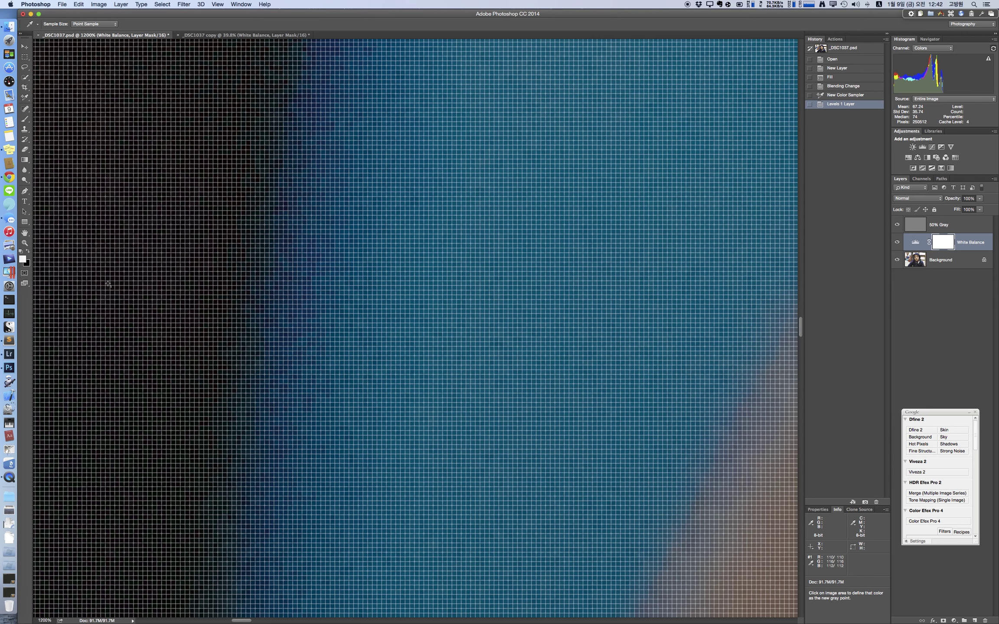
click(25, 97)
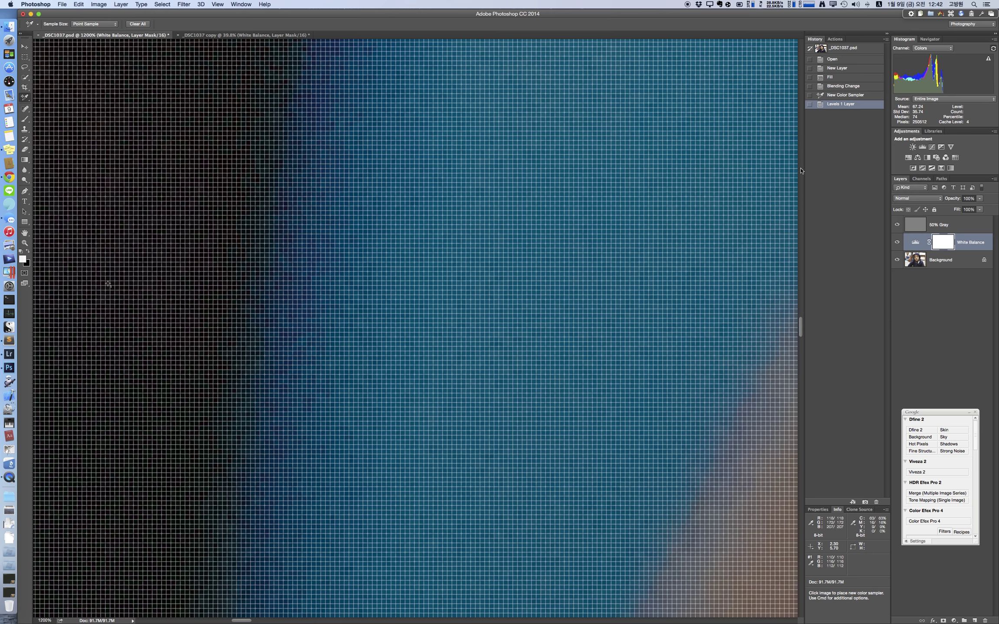
click(935, 228)
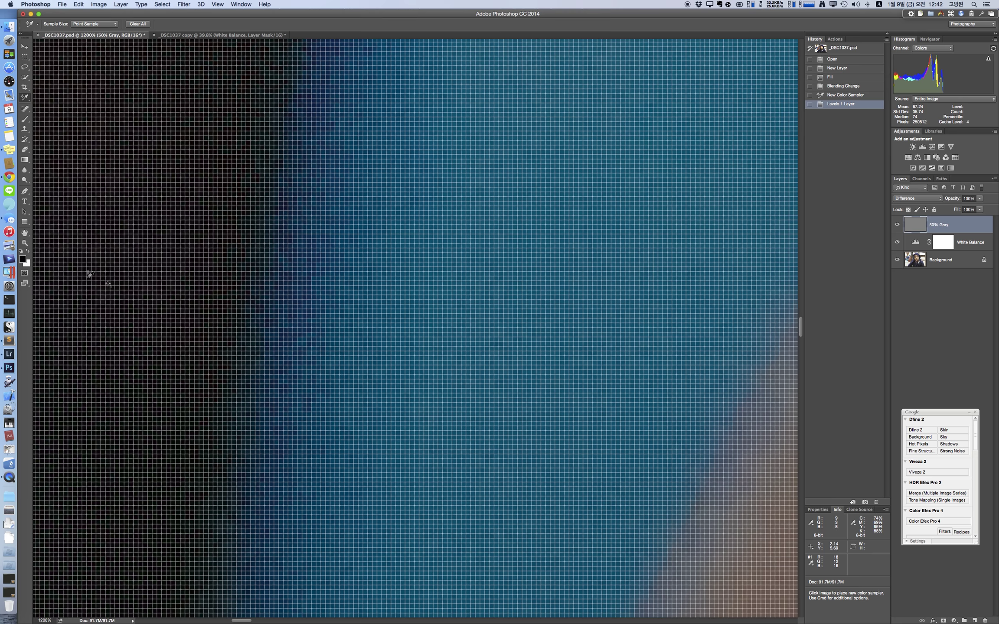
scroll(90, 274, left, 2)
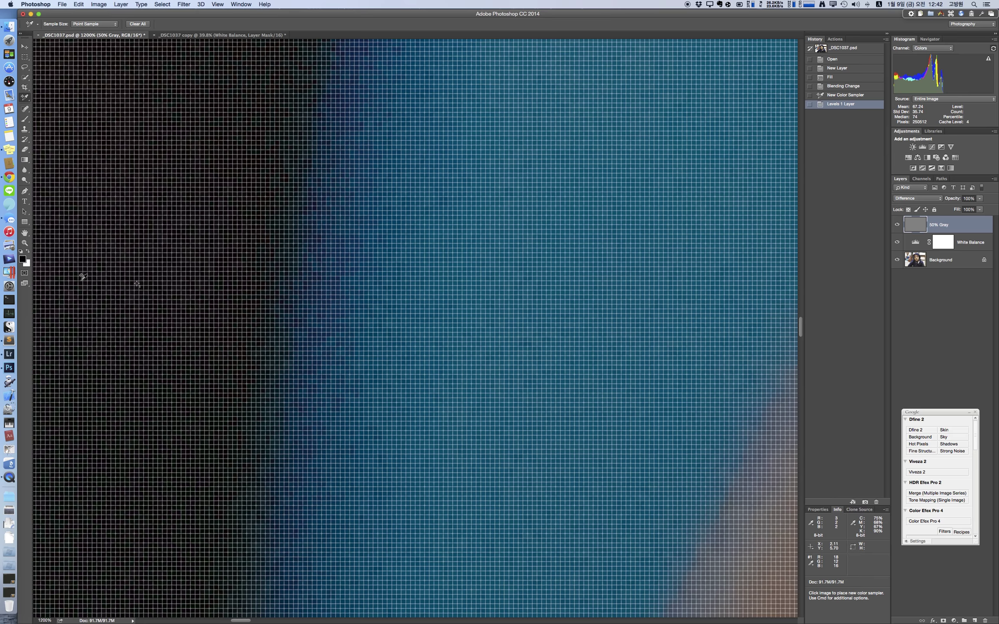
click(81, 280)
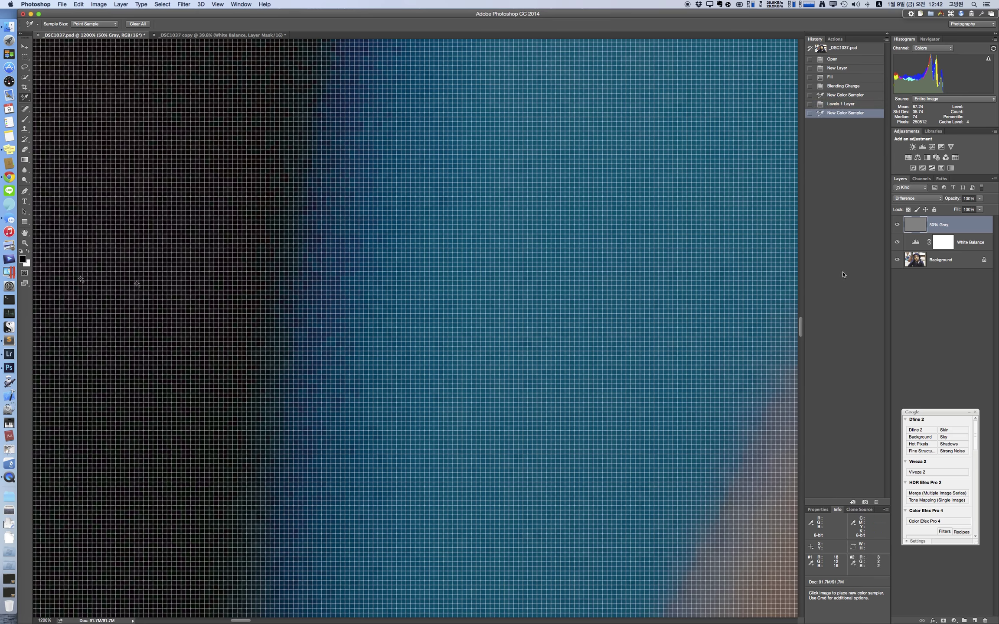
- Hide the 50% Gray layer and set the White Balance Levels gray point at the second color sampler
click(958, 245)
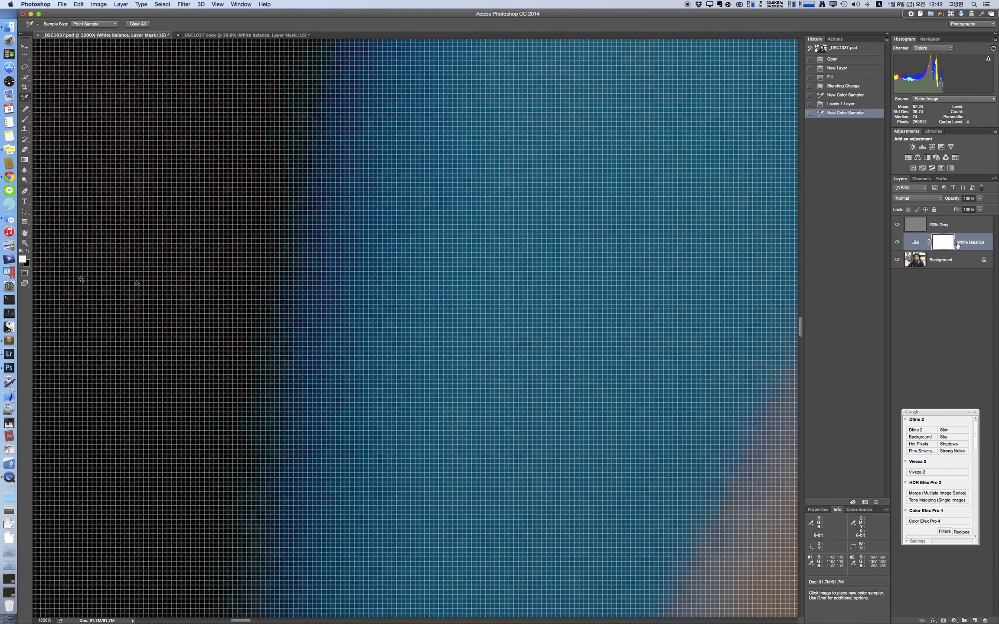
click(896, 224)
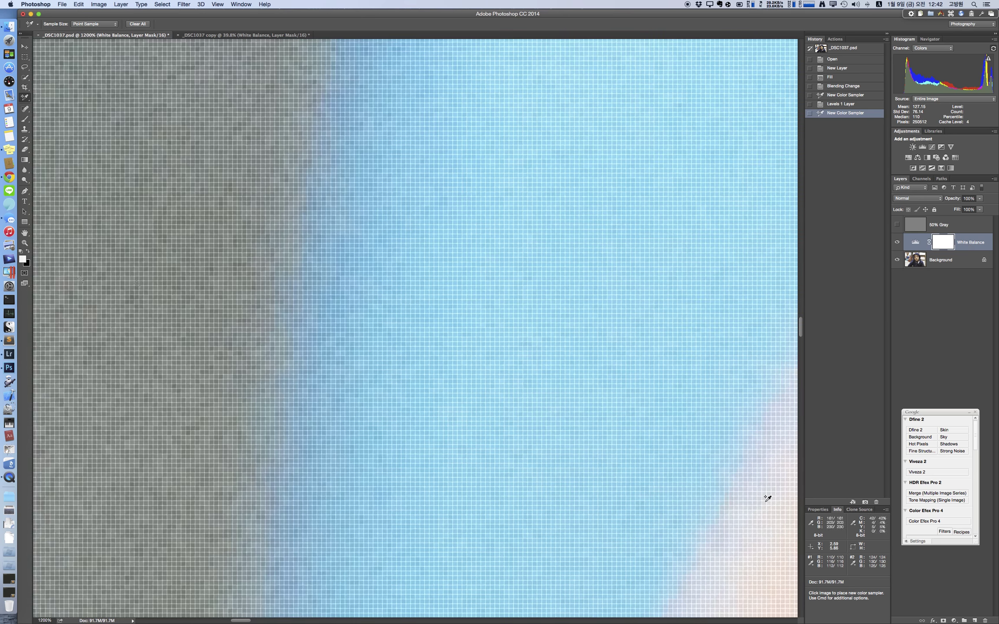
click(818, 509)
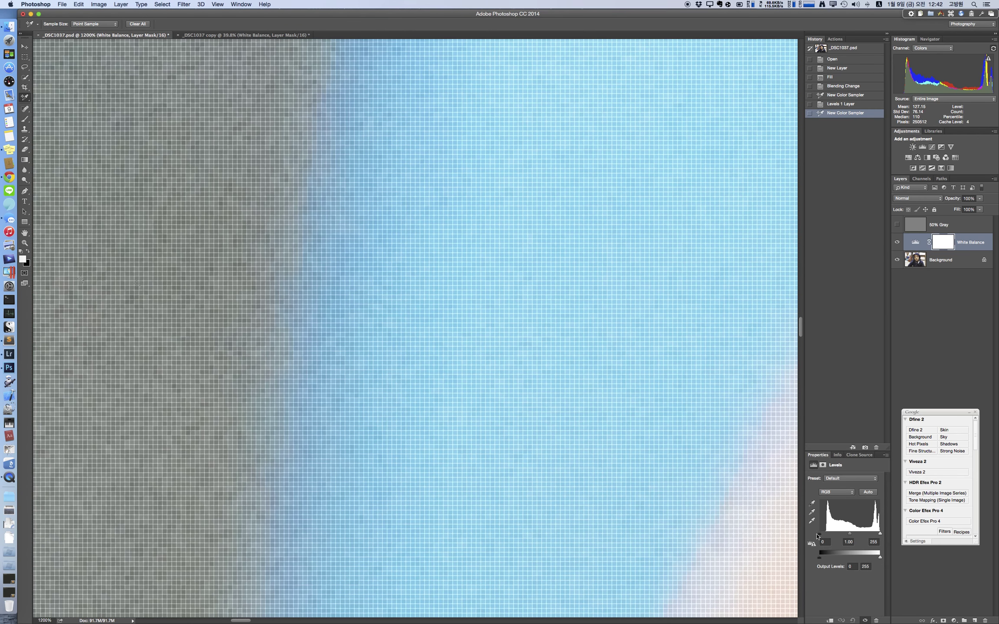
click(811, 514)
click(83, 278)
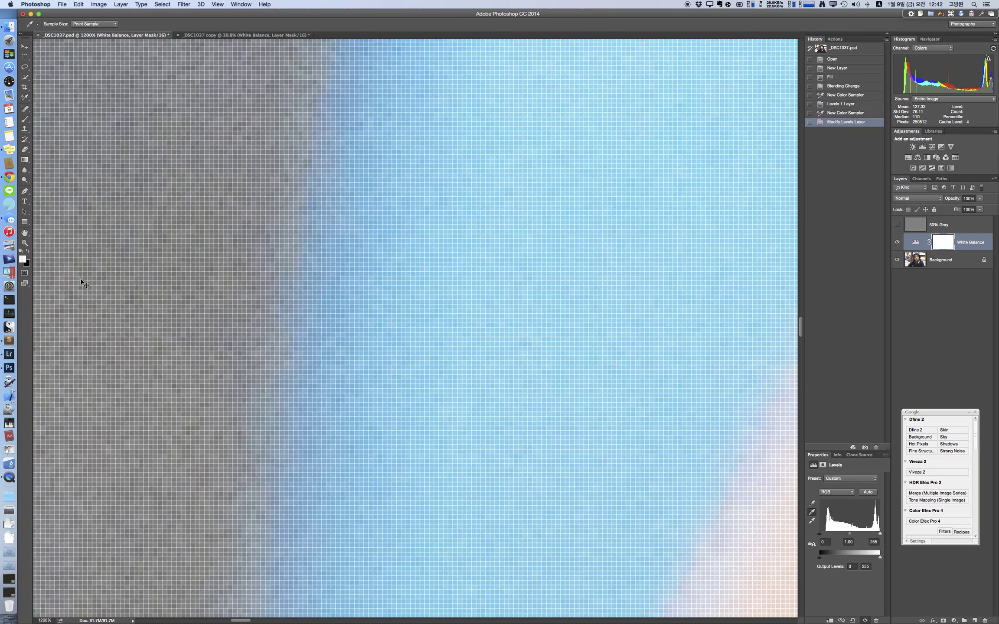
- Compare the whole portrait with the White Balance layer hidden and shown
key(super+0)
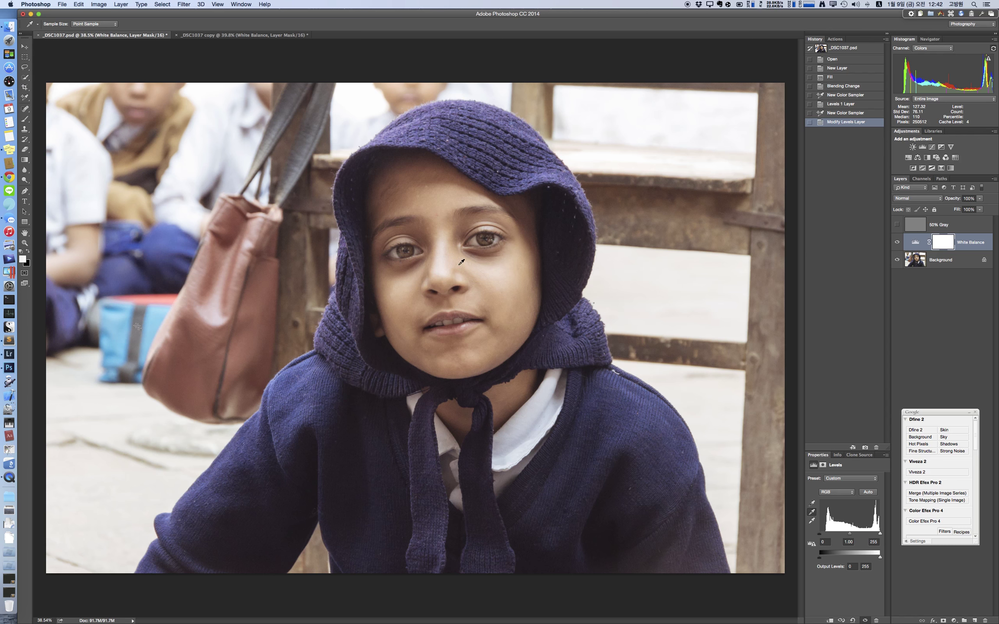
click(897, 242)
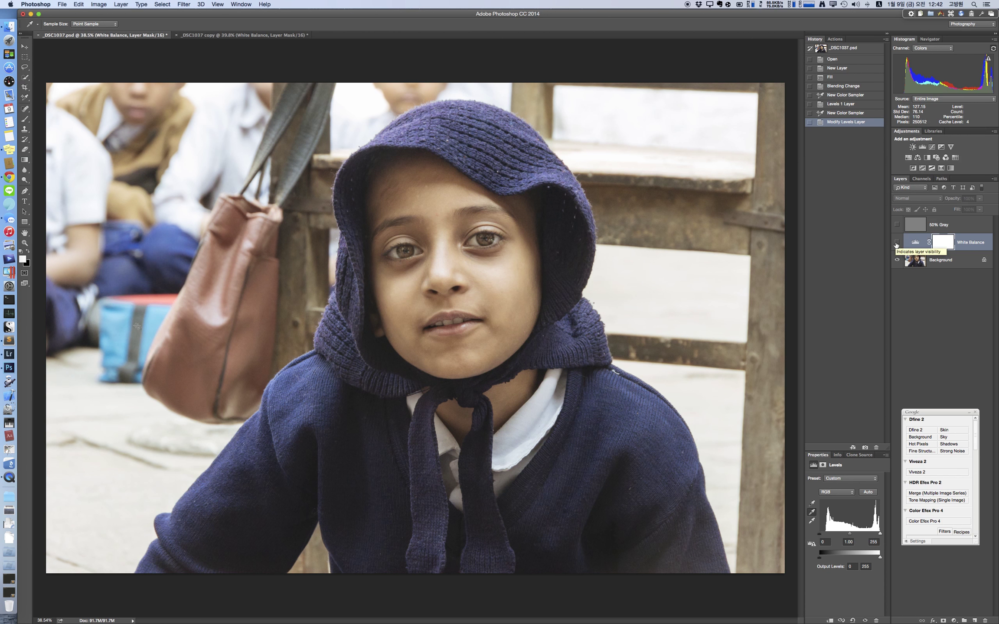
click(896, 242)
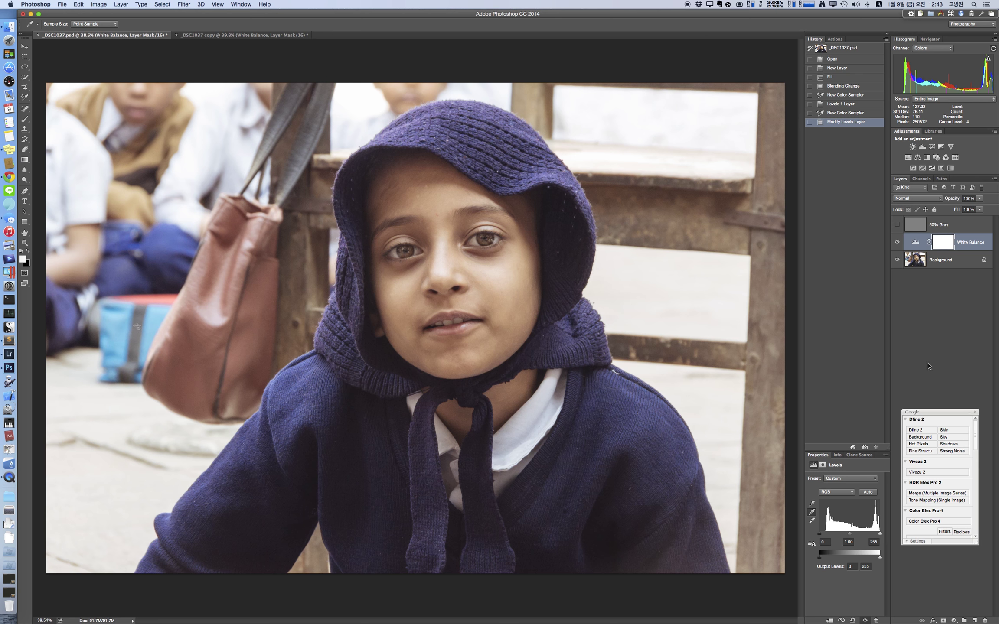
- Review the White Balance Levels midtone settings in the individual color channels
click(830, 492)
click(832, 500)
click(834, 493)
click(833, 499)
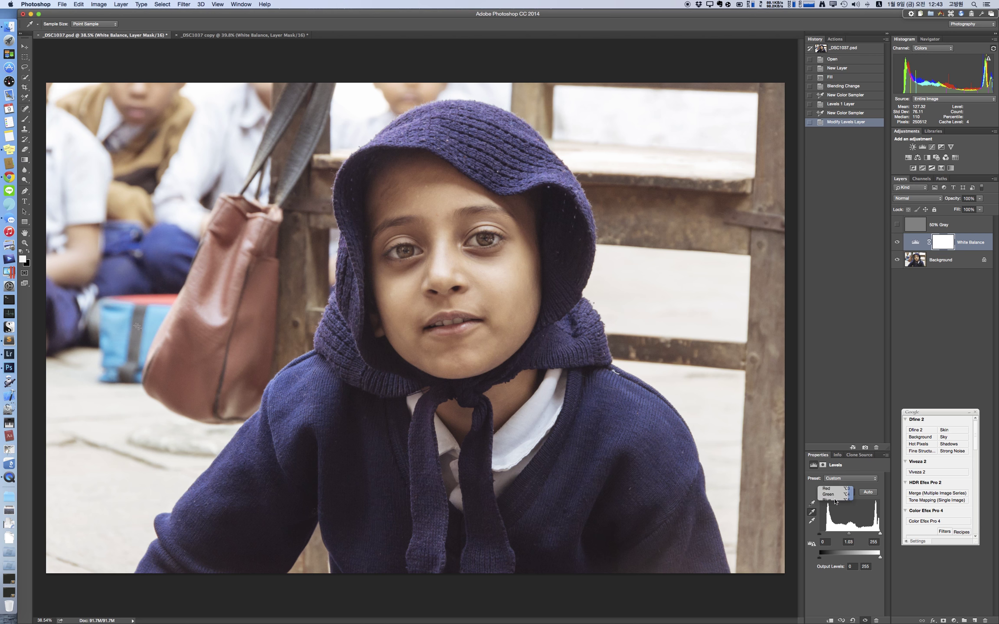
click(833, 494)
click(833, 499)
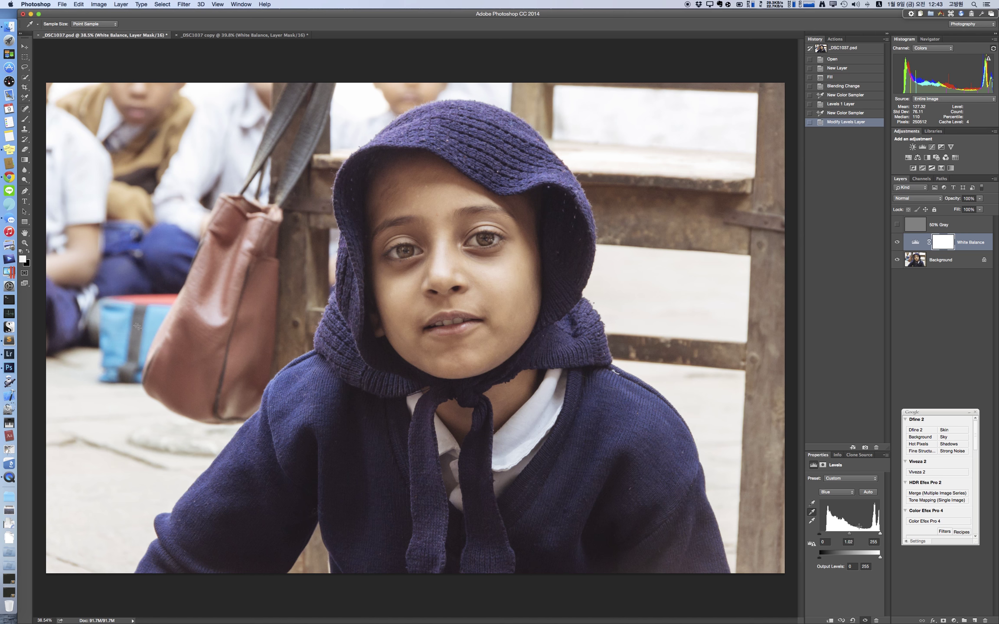
click(839, 493)
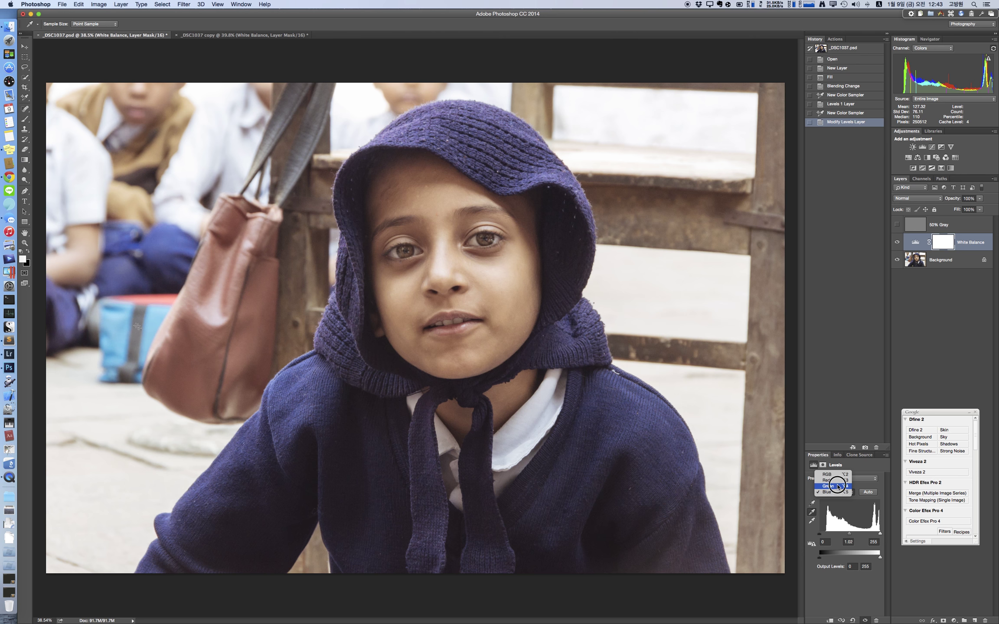
click(838, 486)
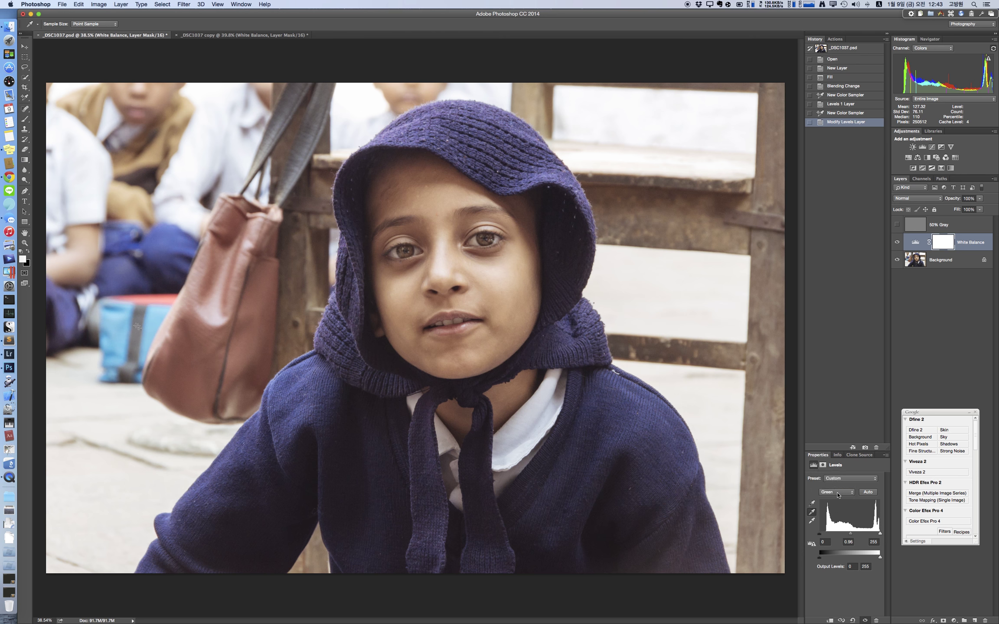
- Set the black input level to 21 in the Red, Green and Blue channels of the White Balance Levels layer
click(837, 495)
click(836, 483)
drag(819, 537, 825, 537)
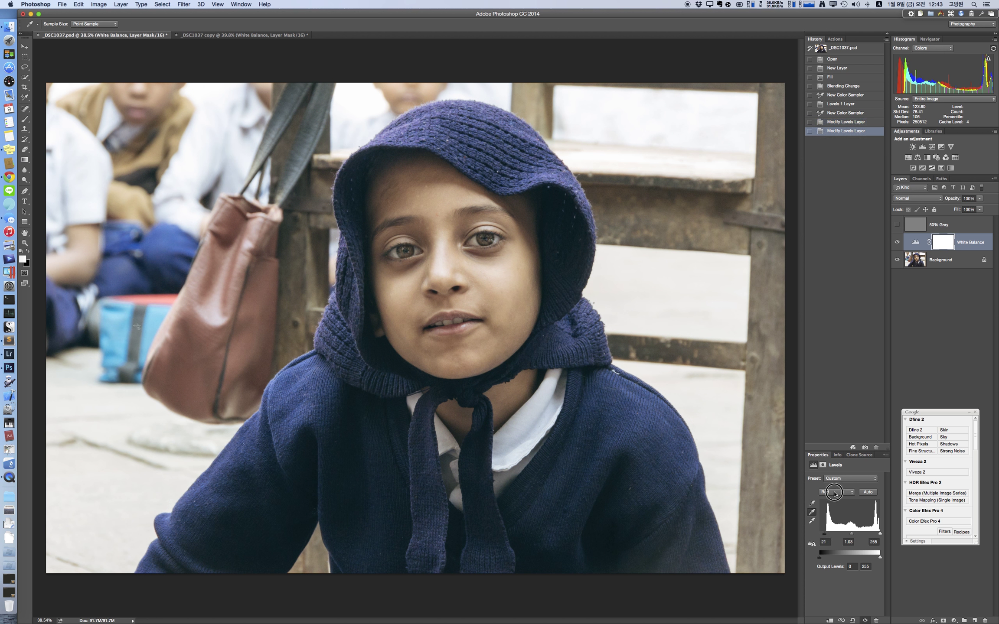
click(835, 492)
key(alt+4)
click(830, 493)
click(832, 501)
text(21)
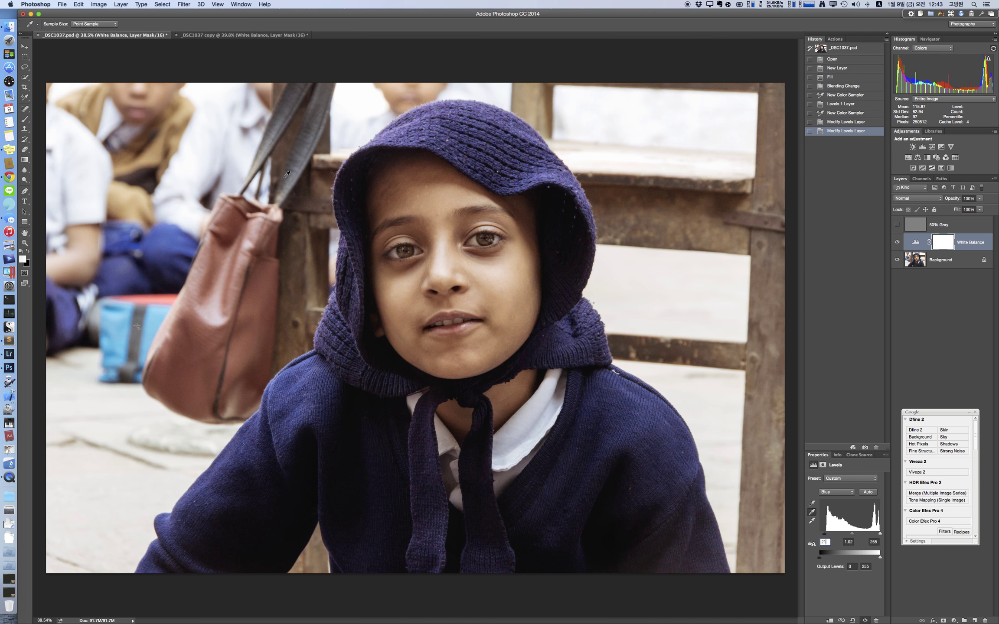
- Compare the corrected portrait with the _DSC1037 copy document and with its own White Balance layer hidden
click(195, 37)
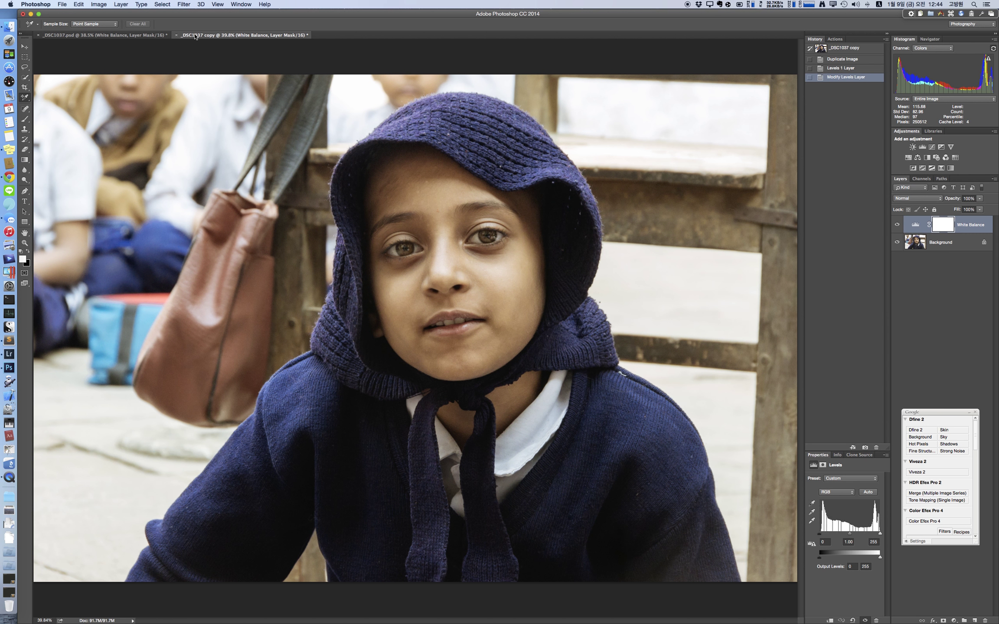
click(138, 36)
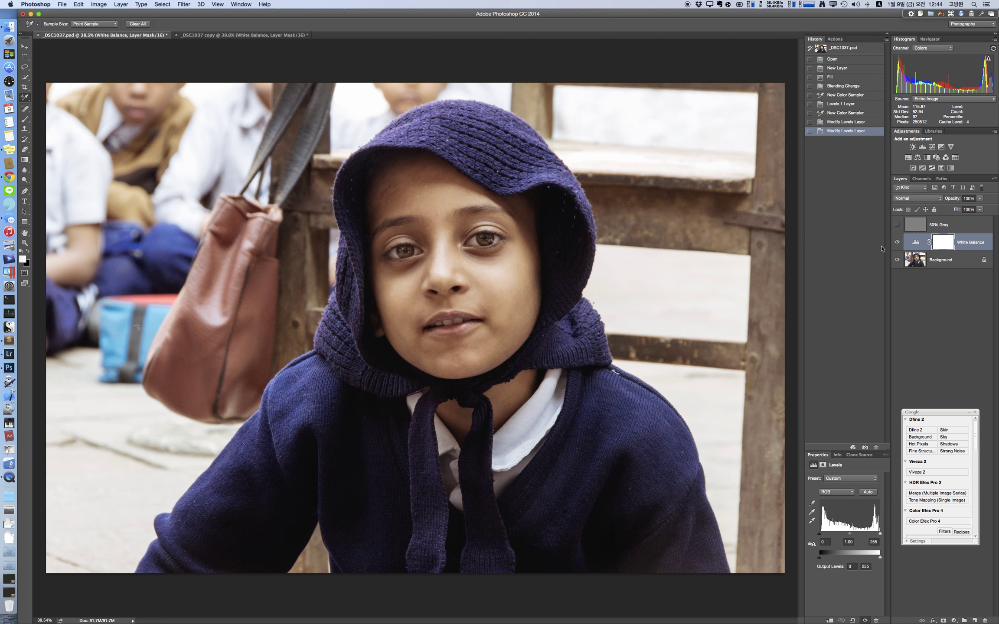
click(897, 243)
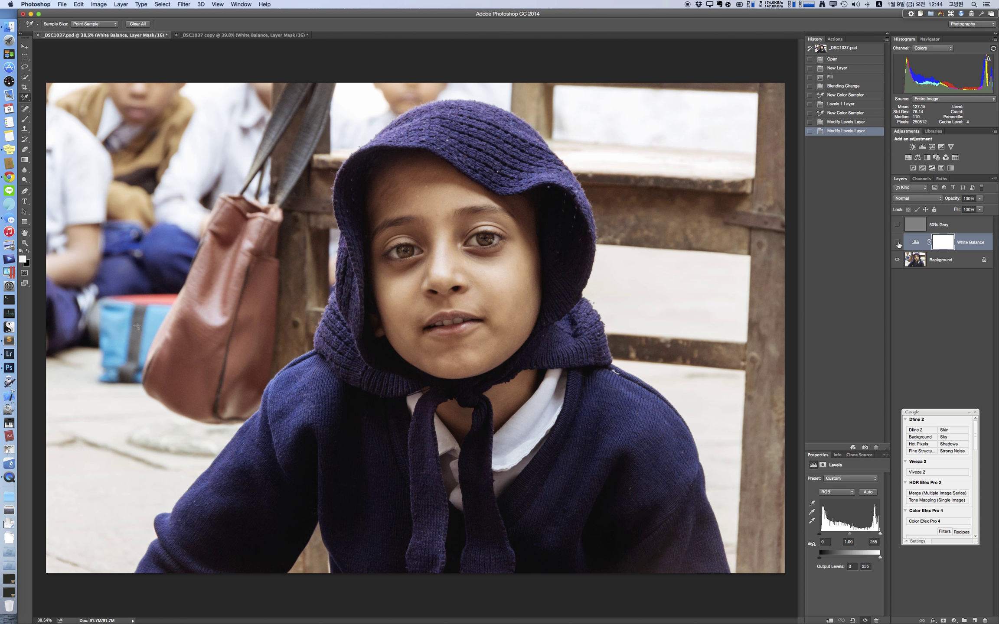
click(897, 243)
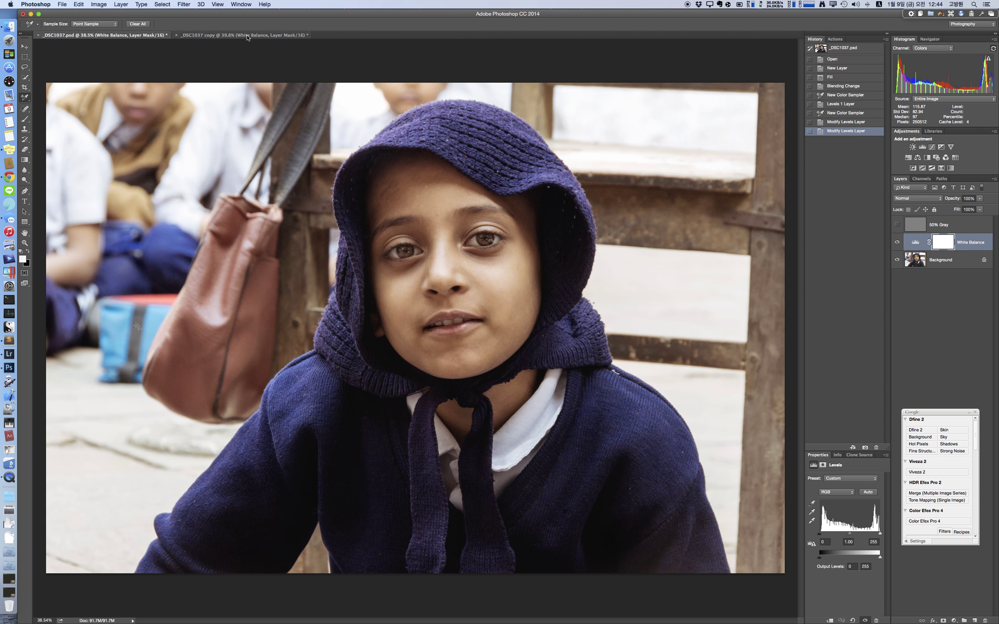
click(250, 36)
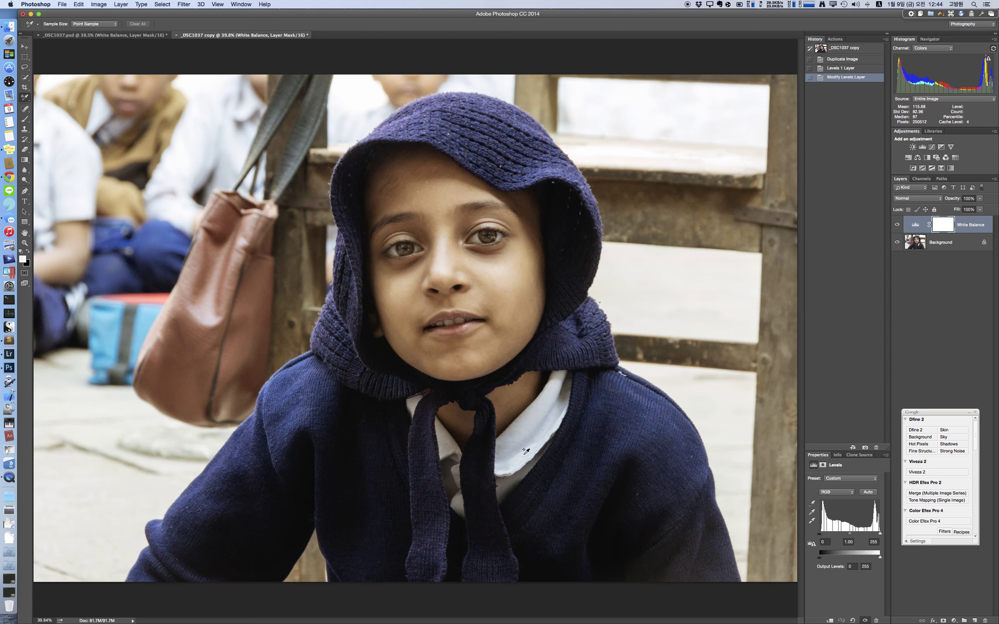
click(95, 37)
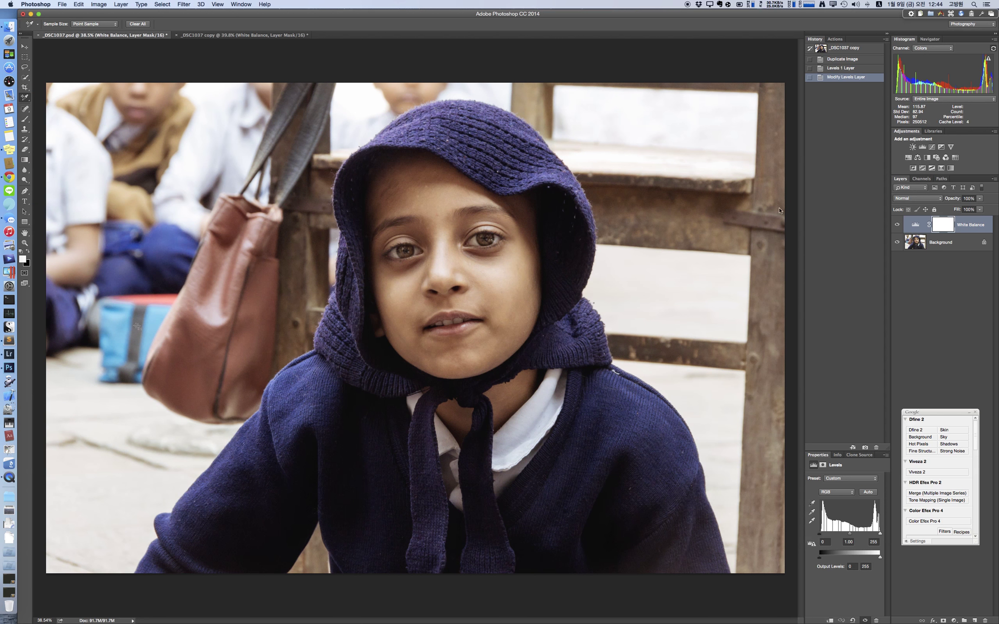